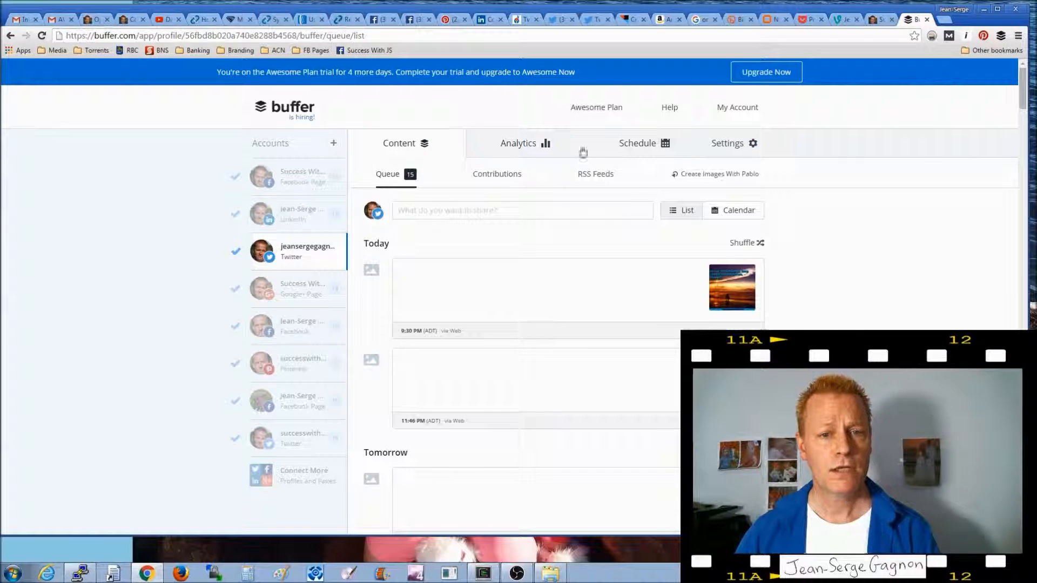
# Check the options for connecting a social network and browse the post queues of the connected Facebook, LinkedIn, Twitter and Pinterest accounts.
pyautogui.click(288, 146)
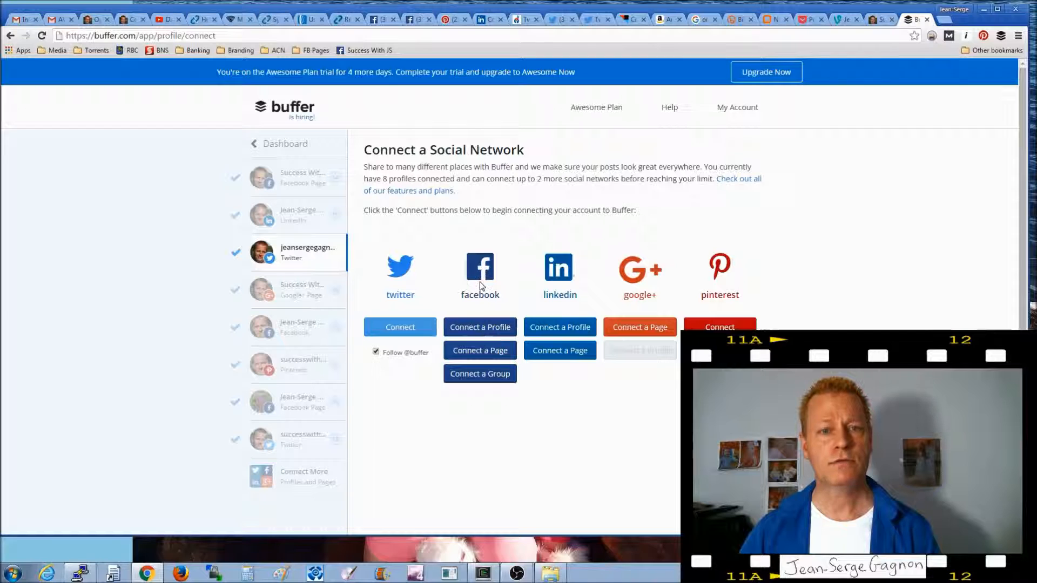
pyautogui.click(301, 181)
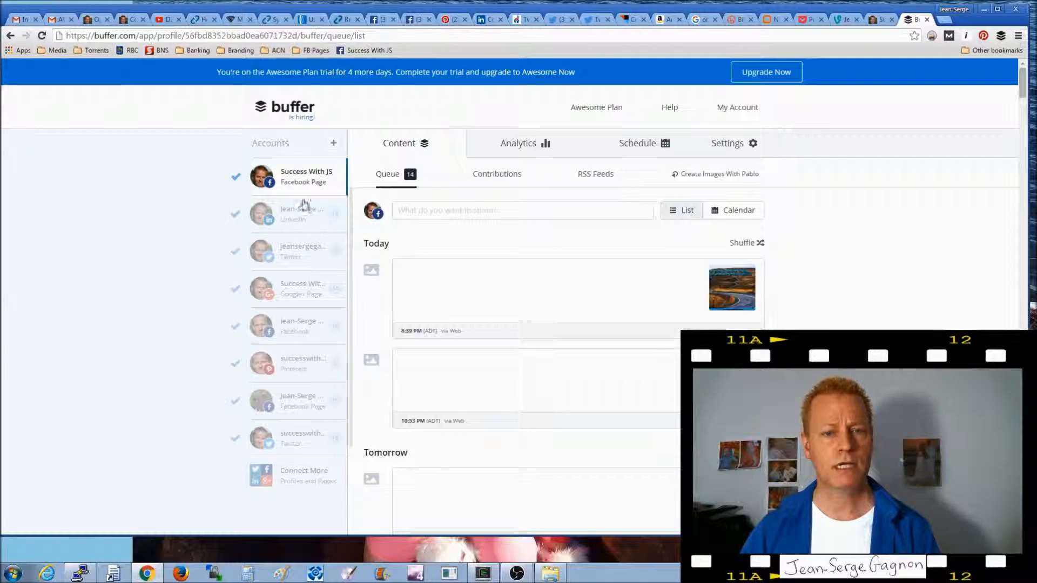
pyautogui.click(298, 331)
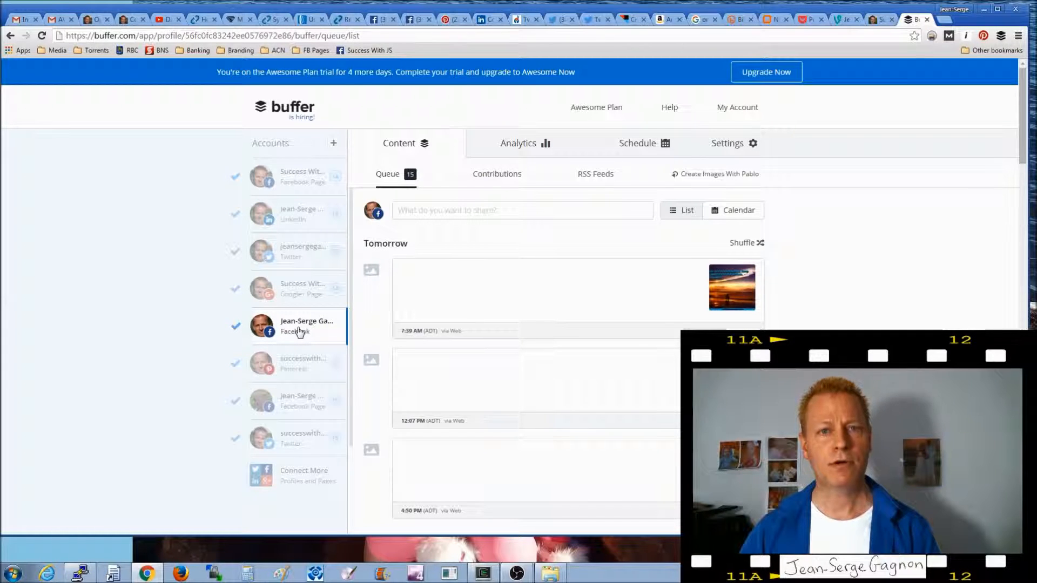
pyautogui.click(300, 406)
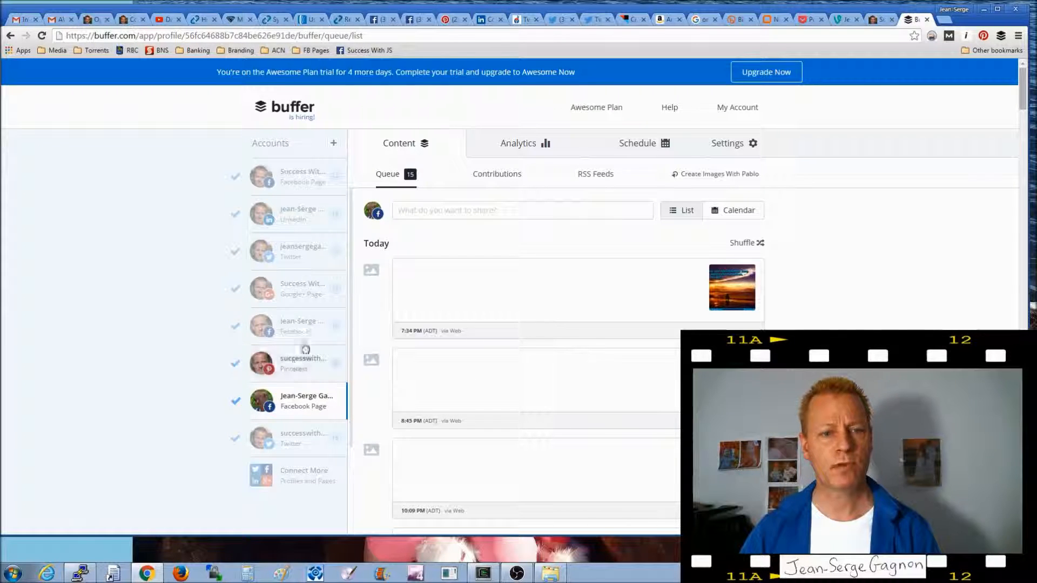
pyautogui.click(304, 212)
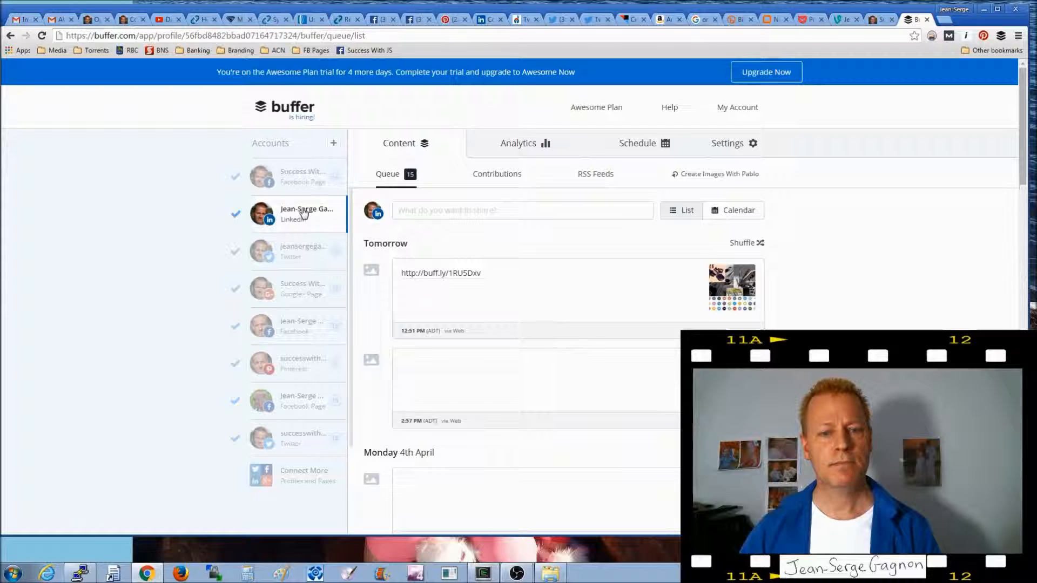
pyautogui.click(297, 255)
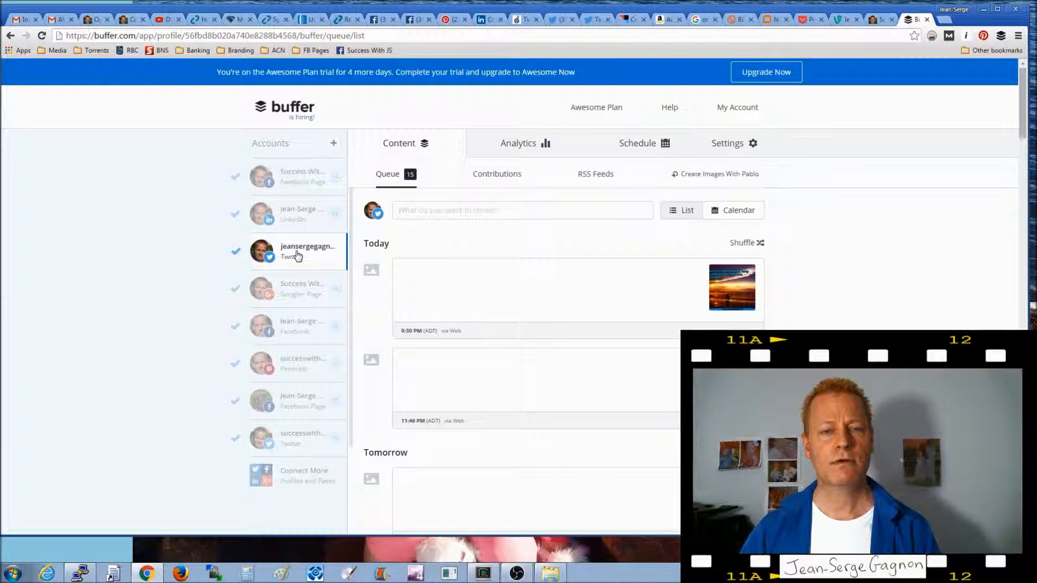
pyautogui.click(304, 442)
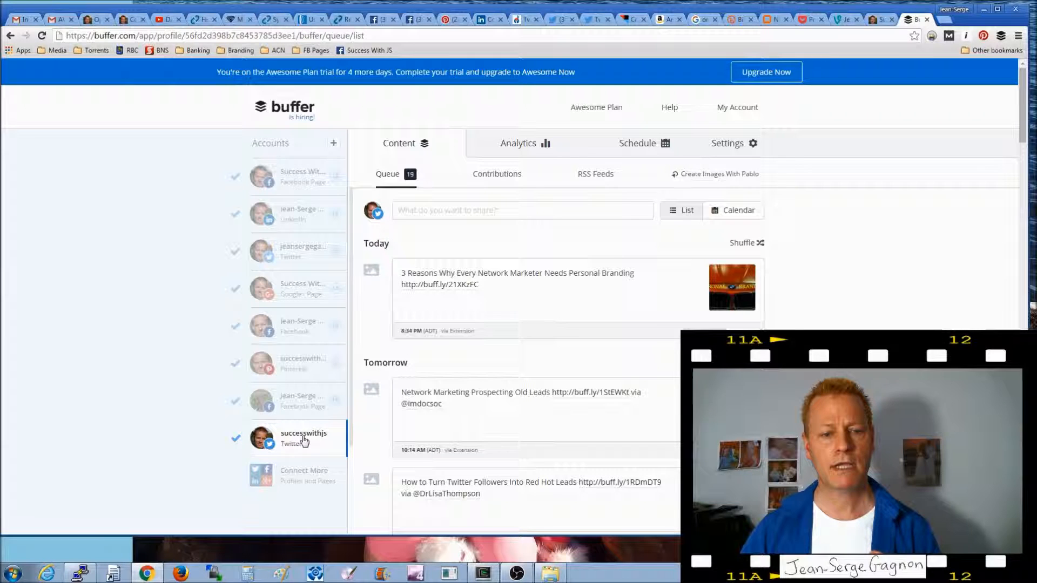
pyautogui.click(289, 365)
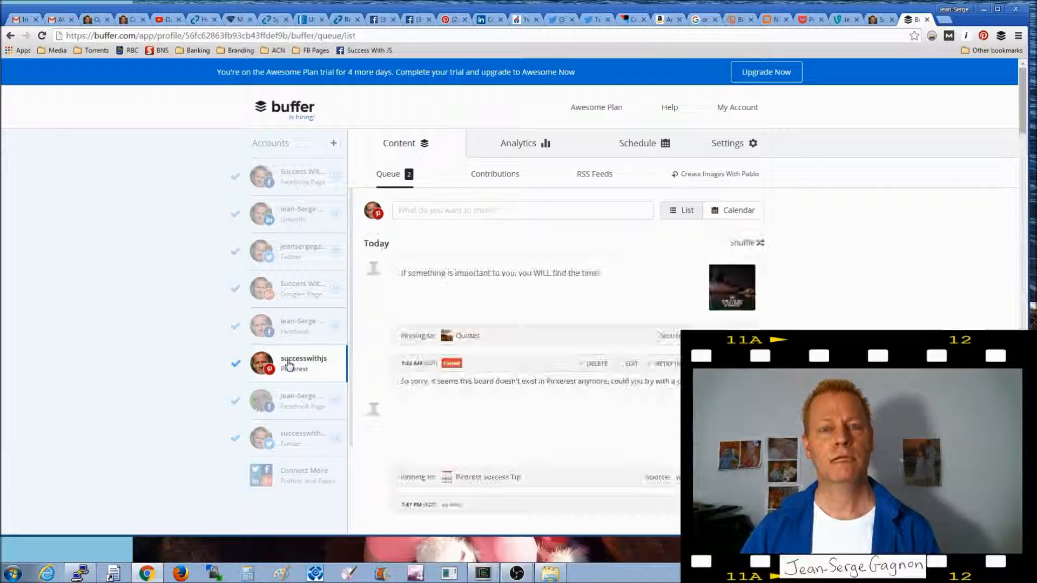
# Start a new post for the Success With JS Facebook page and attach the yellow sports car picture.
pyautogui.click(299, 182)
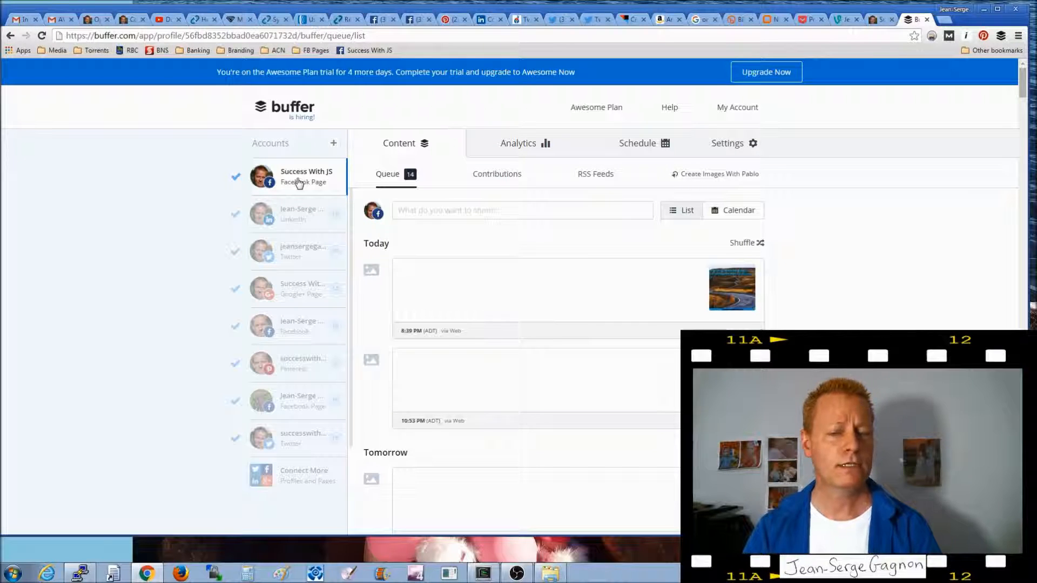
pyautogui.click(432, 213)
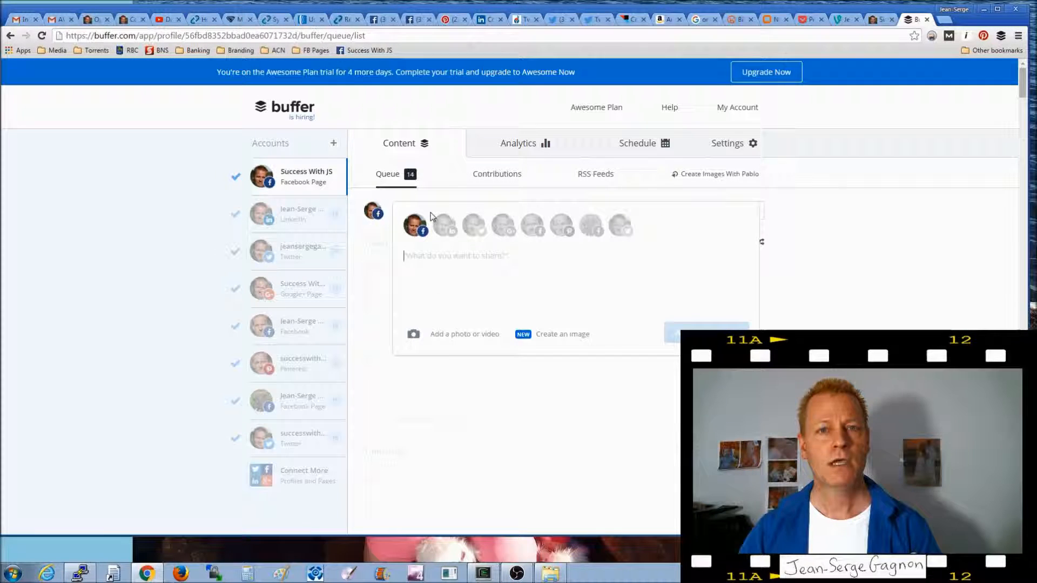
pyautogui.click(456, 336)
pyautogui.doubleClick(286, 232)
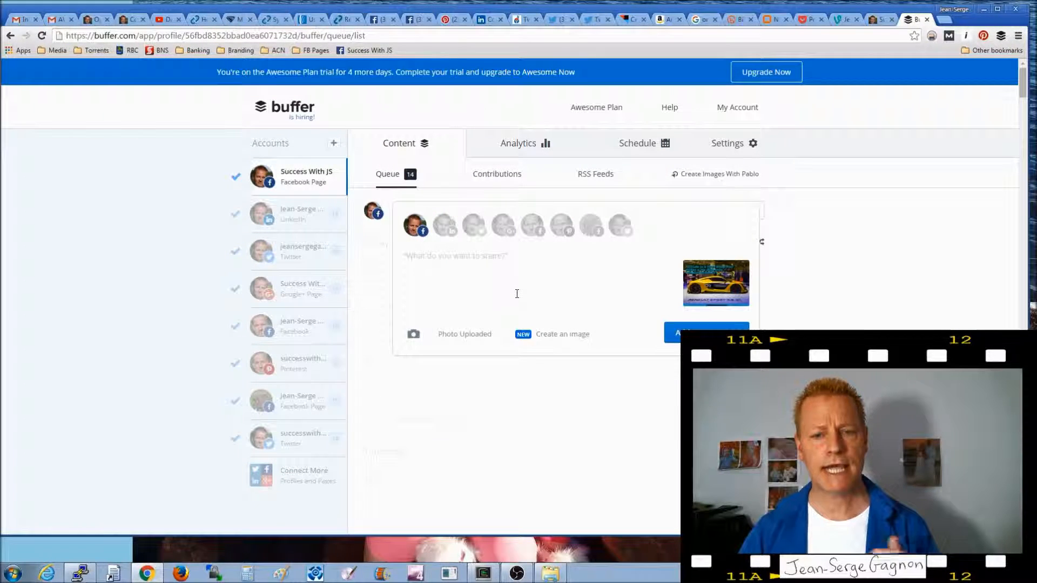
# Include every other connected account except Pinterest as a destination for the picture post and add it to the queue.
pyautogui.click(444, 229)
pyautogui.click(474, 227)
pyautogui.click(503, 227)
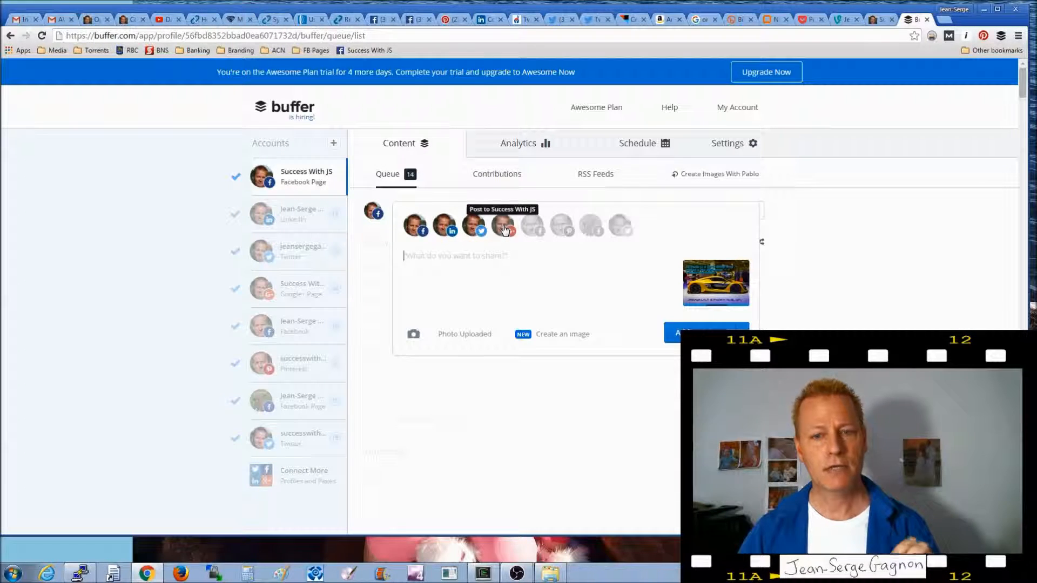
pyautogui.click(533, 227)
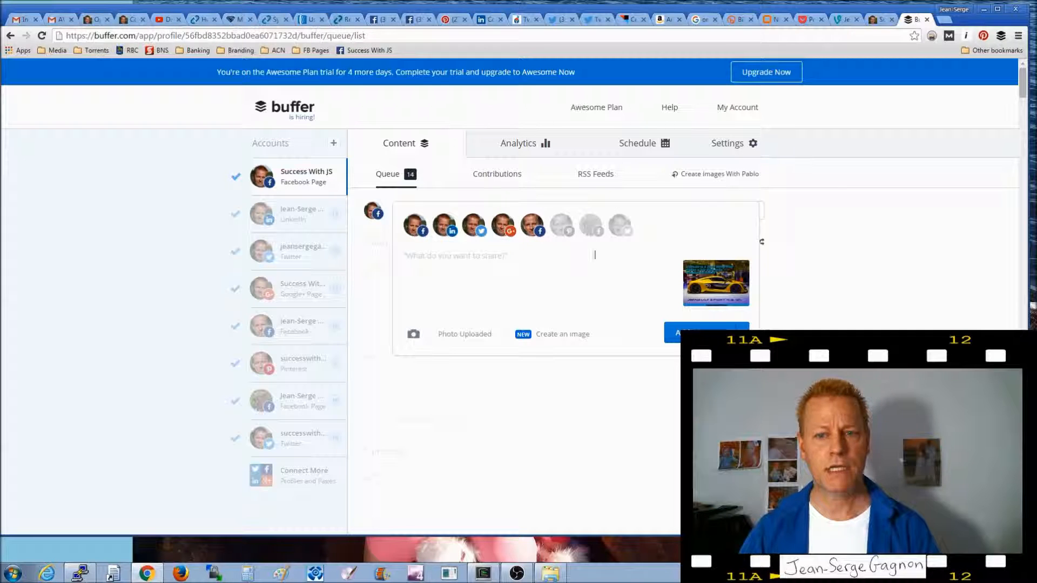
pyautogui.click(597, 232)
pyautogui.click(621, 229)
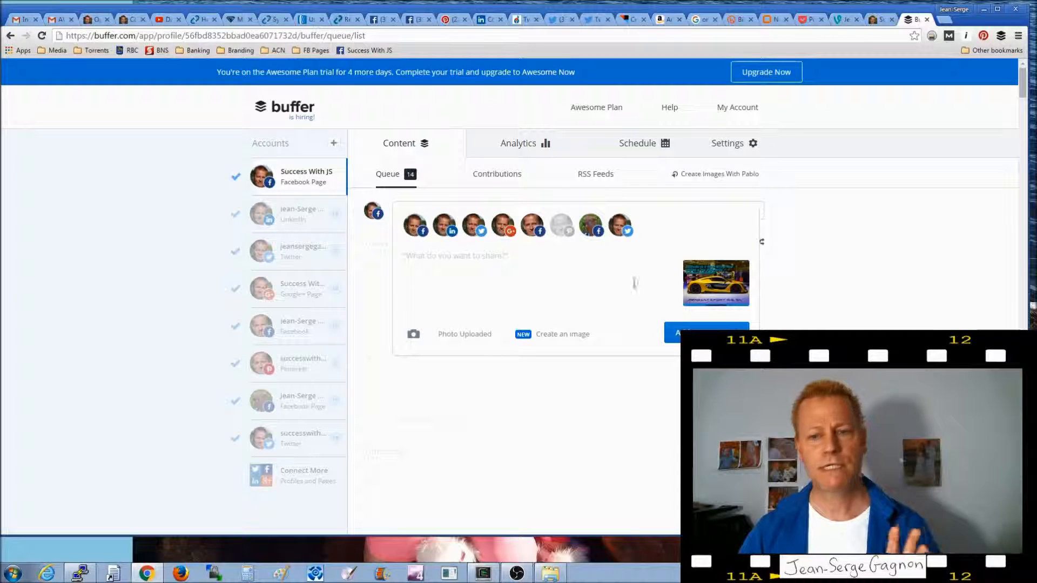
pyautogui.click(702, 334)
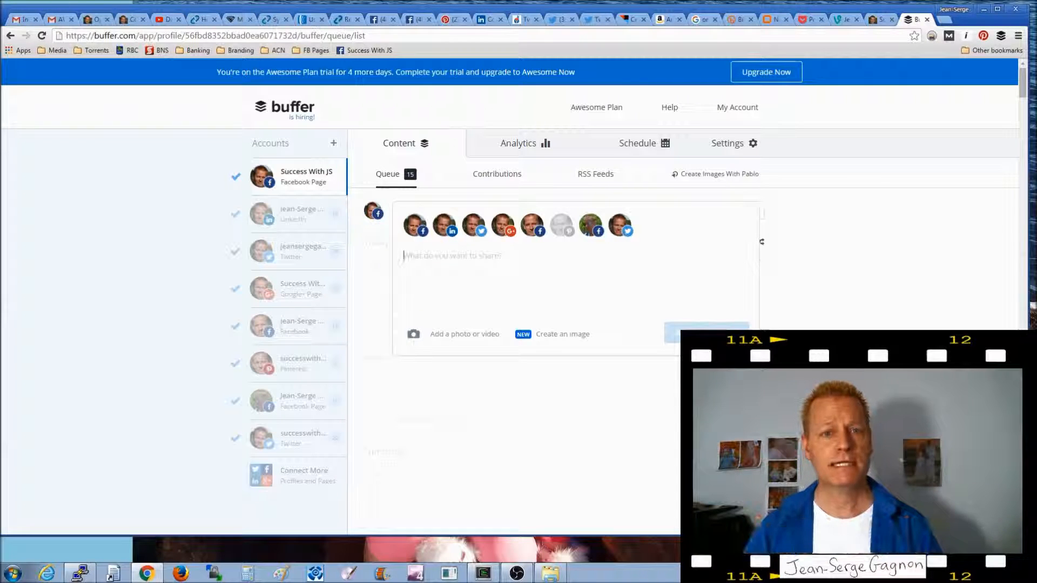
# Examine the daily posting times scheduled for the LinkedIn profile and the first Twitter account.
pyautogui.click(278, 213)
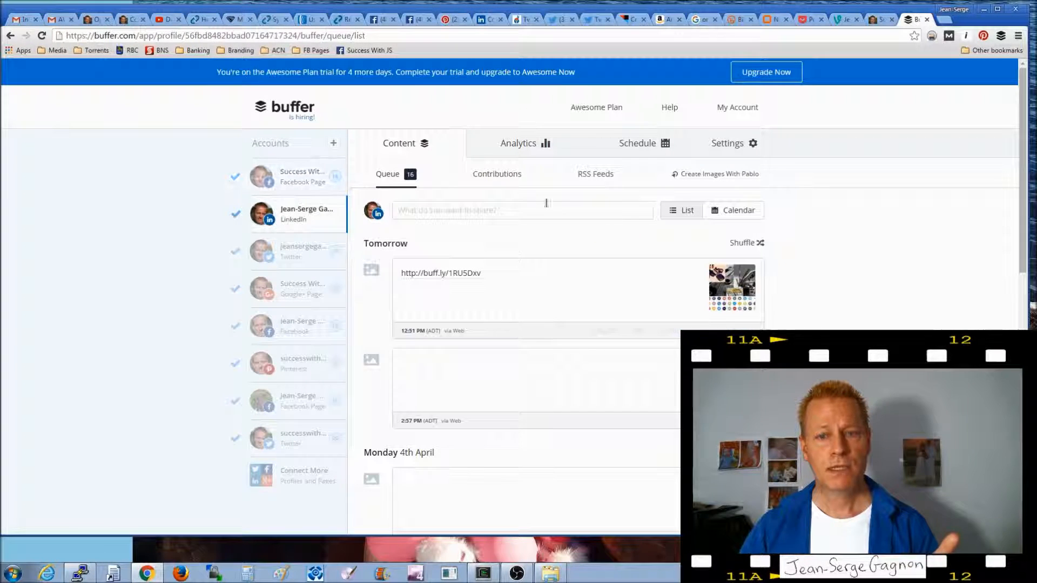
pyautogui.click(622, 144)
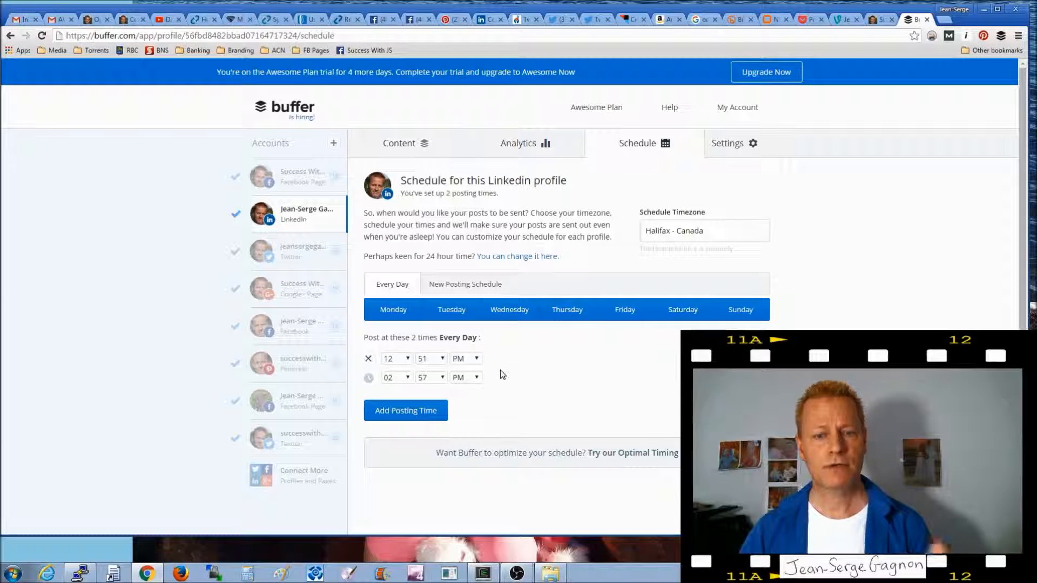
pyautogui.scroll(-1, 609, 449)
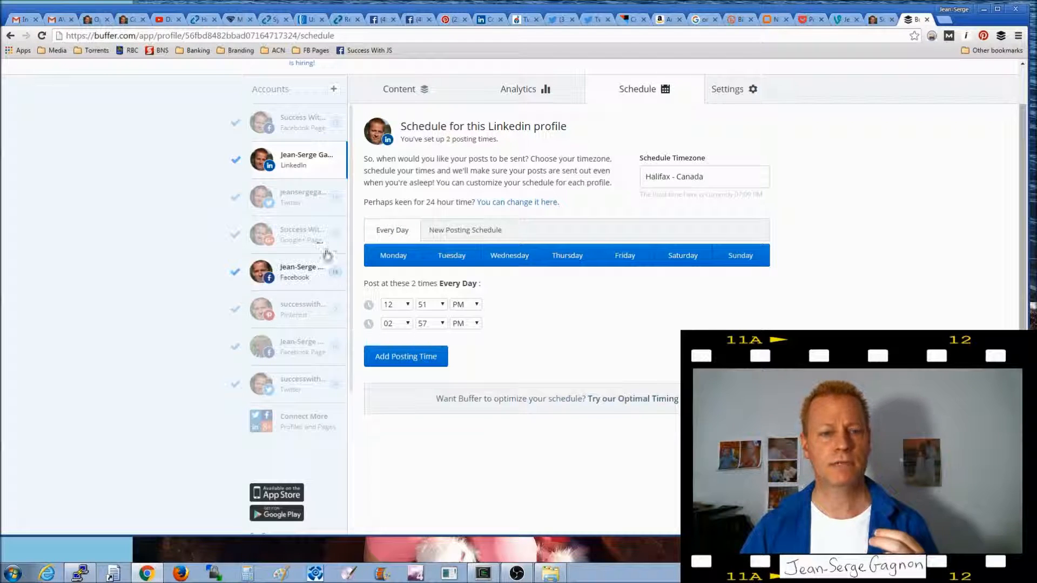
pyautogui.click(298, 195)
pyautogui.scroll(-2, 445, 259)
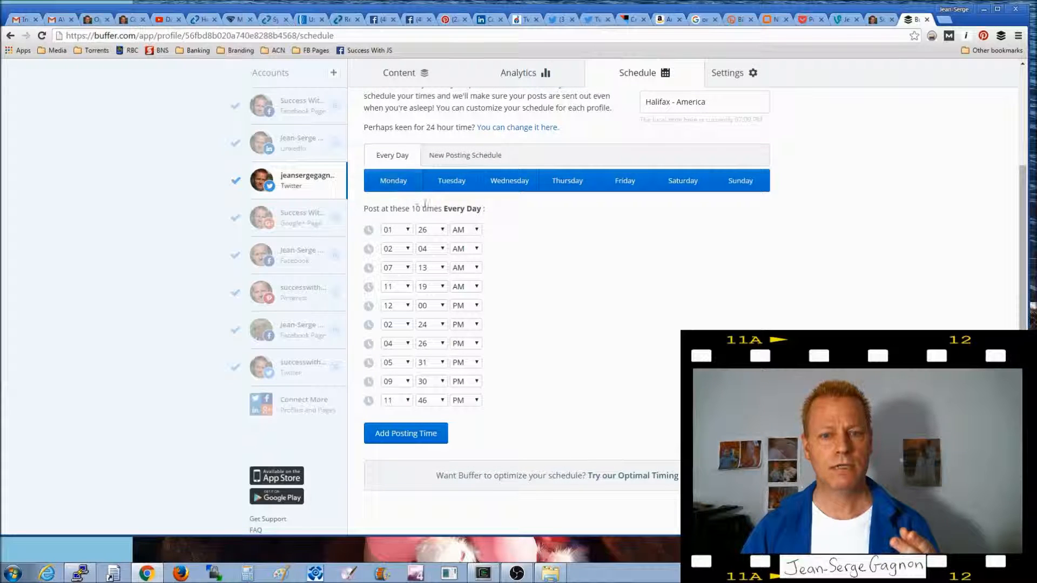
pyautogui.moveTo(416, 209); pyautogui.dragTo(442, 209)
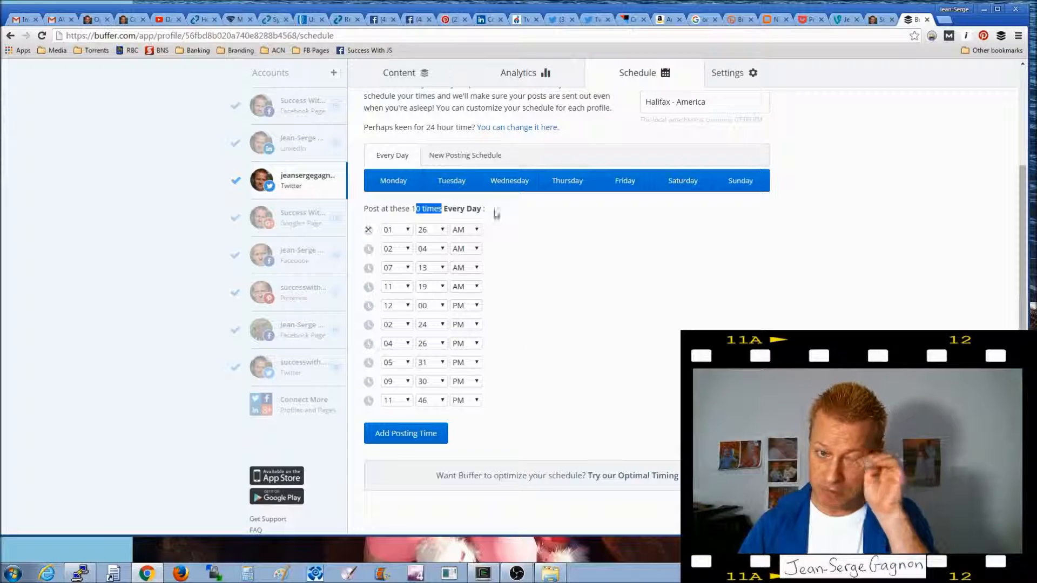
# Review the posts waiting in the first Twitter account's queue for today and the following days.
pyautogui.click(403, 71)
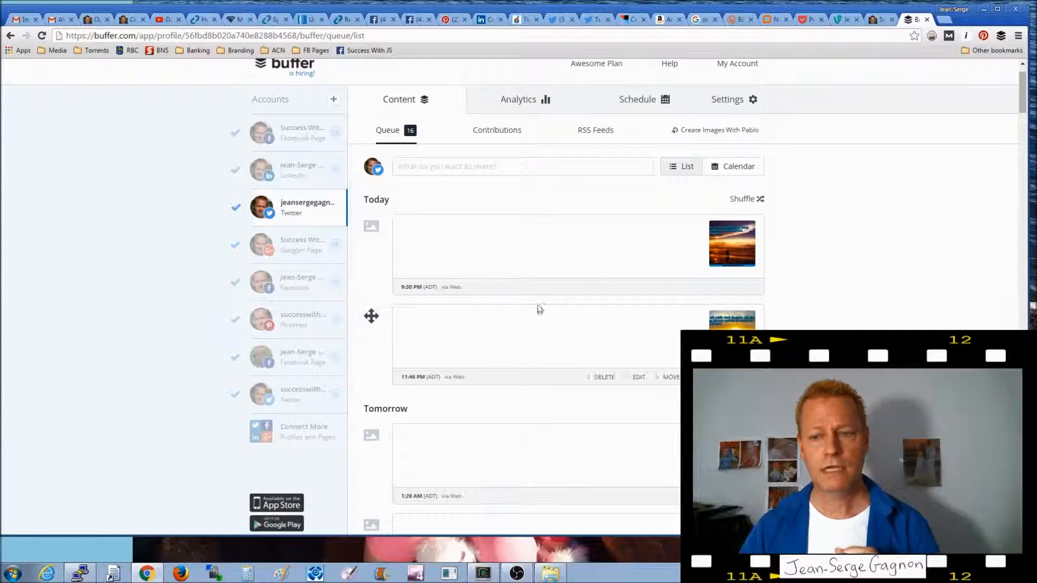
pyautogui.scroll(-5, 540, 316)
pyautogui.scroll(-10, 557, 328)
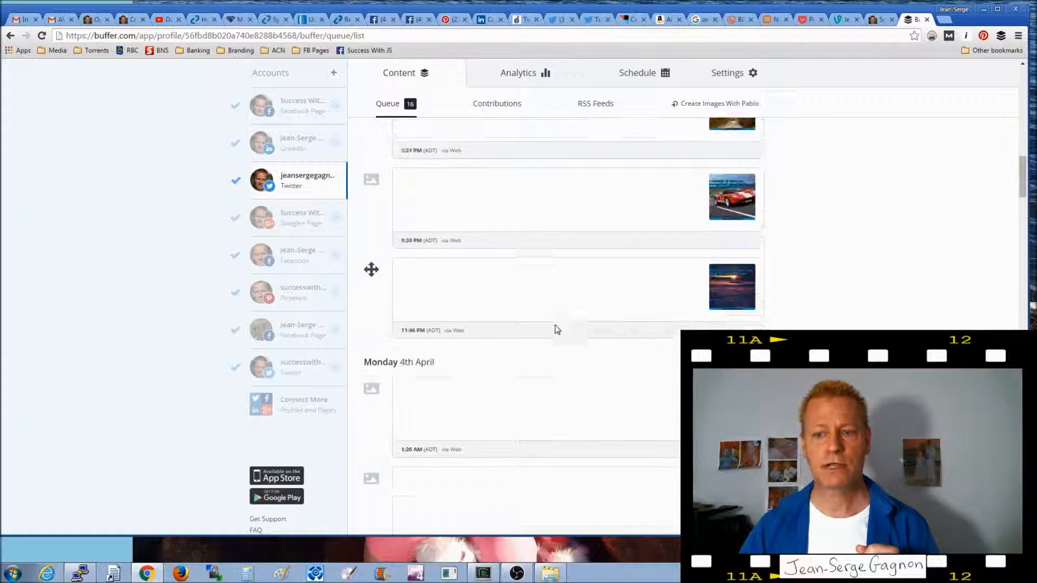
pyautogui.scroll(8, 556, 333)
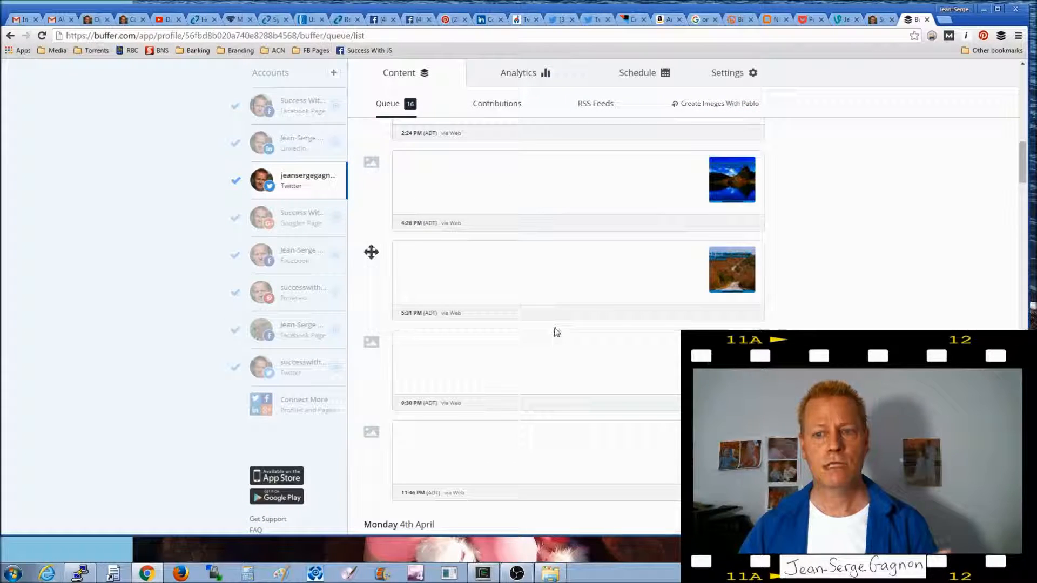
pyautogui.scroll(3, 555, 328)
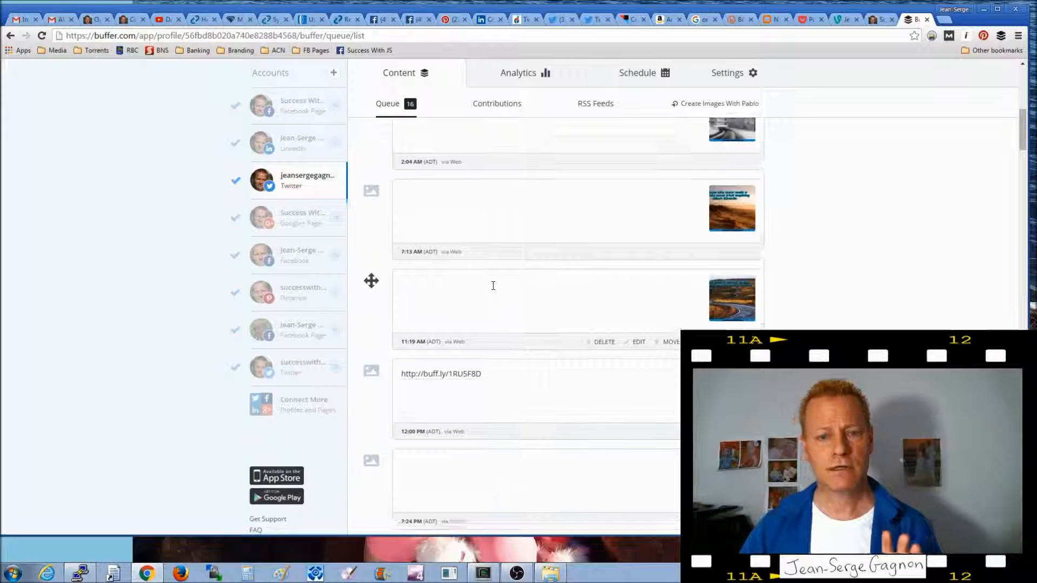
pyautogui.scroll(3, 492, 287)
pyautogui.scroll(3, 493, 289)
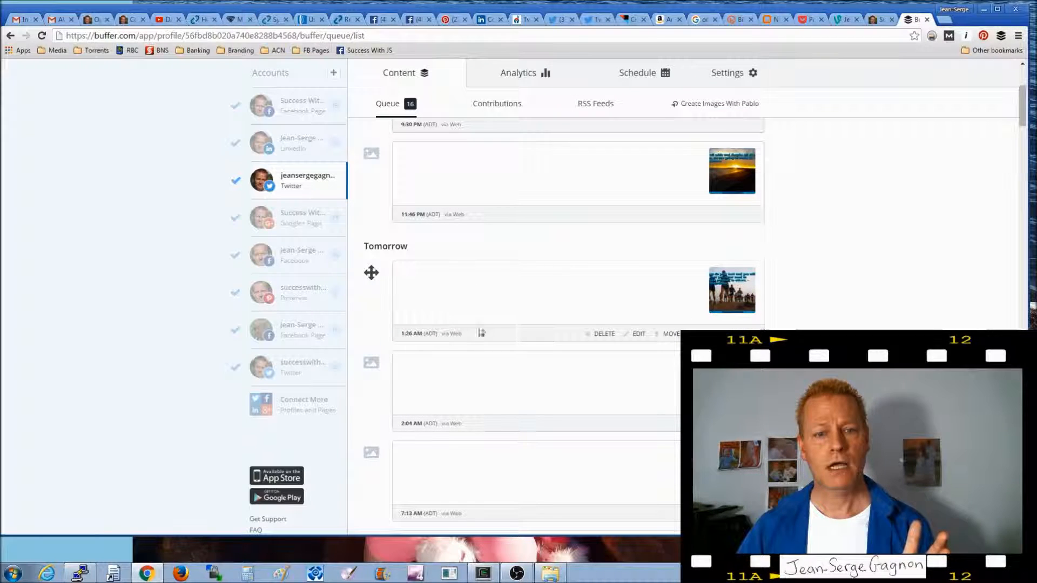
# Move tomorrow's 1:26 AM post further down the Twitter queue and shuffle the whole queue into random order.
pyautogui.moveTo(371, 273); pyautogui.dragTo(372, 427)
pyautogui.scroll(5, 492, 369)
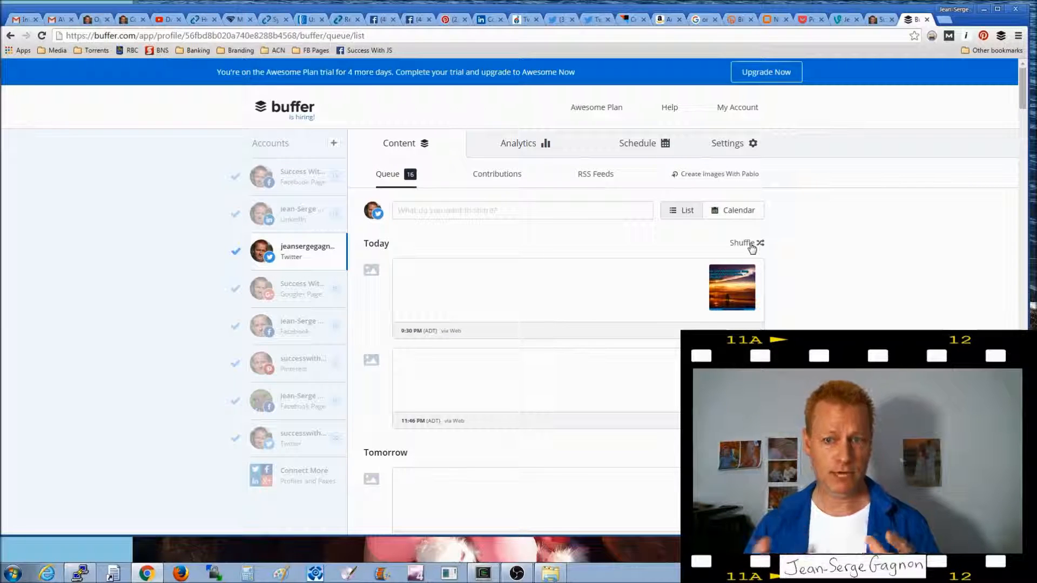
pyautogui.click(762, 246)
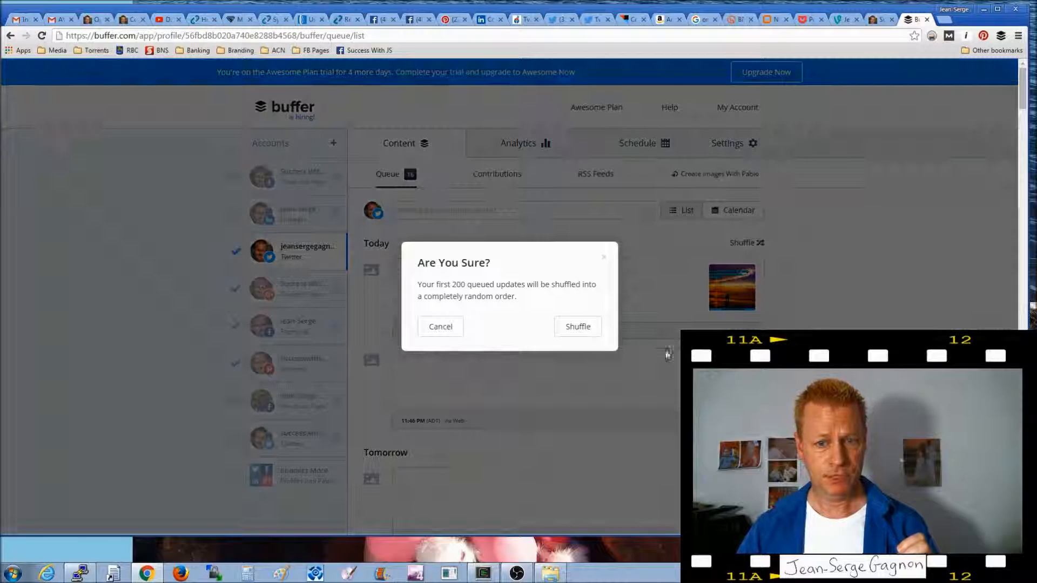
pyautogui.click(584, 331)
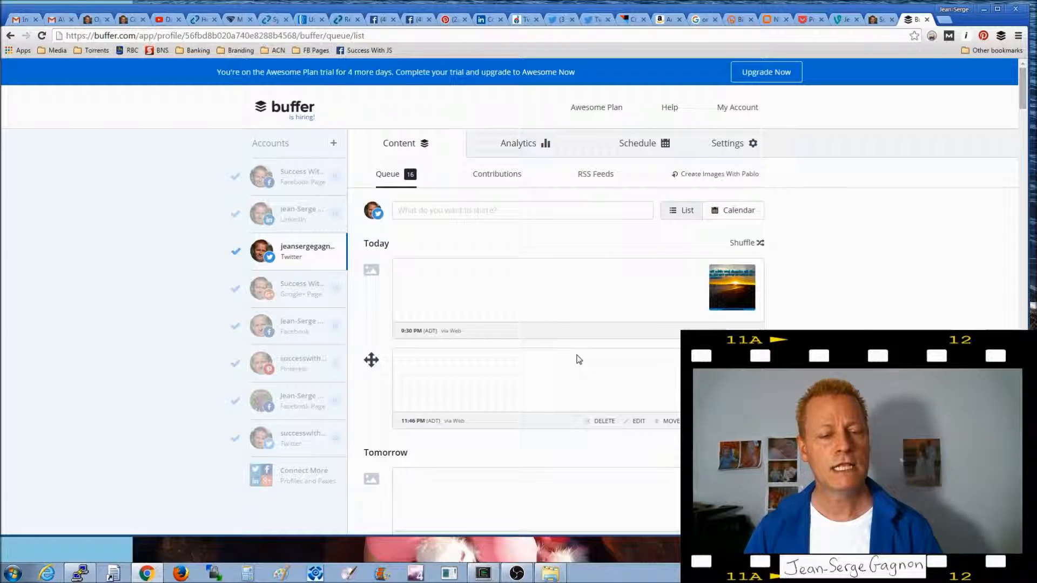
# Examine the Twitter account's post analytics, including the Least Popular sorting options and the engagement figures of recent tweets.
pyautogui.scroll(-1, 579, 360)
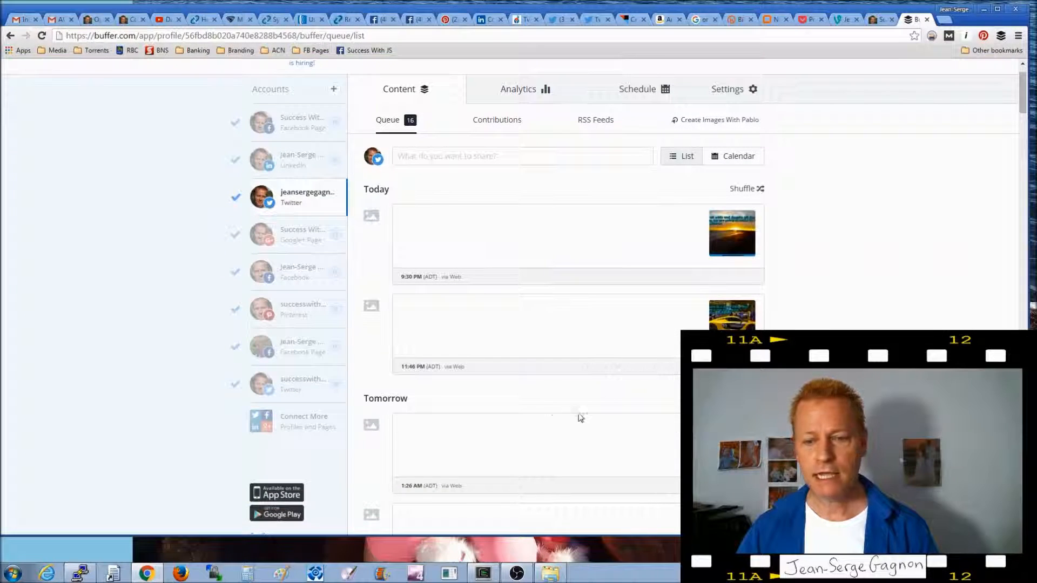
pyautogui.click(544, 98)
pyautogui.click(523, 211)
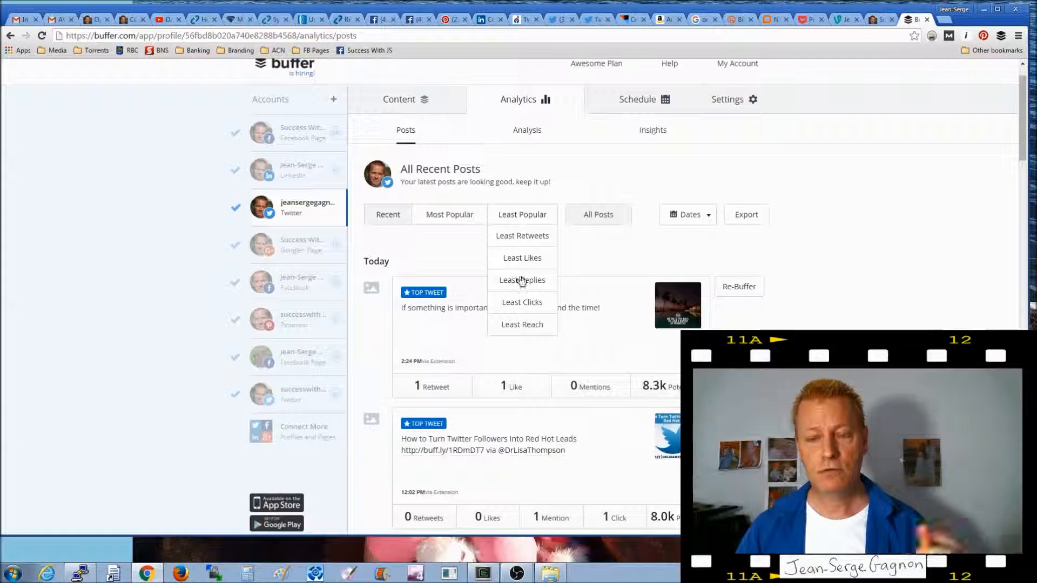
pyautogui.scroll(-1, 522, 303)
pyautogui.scroll(-1, 522, 312)
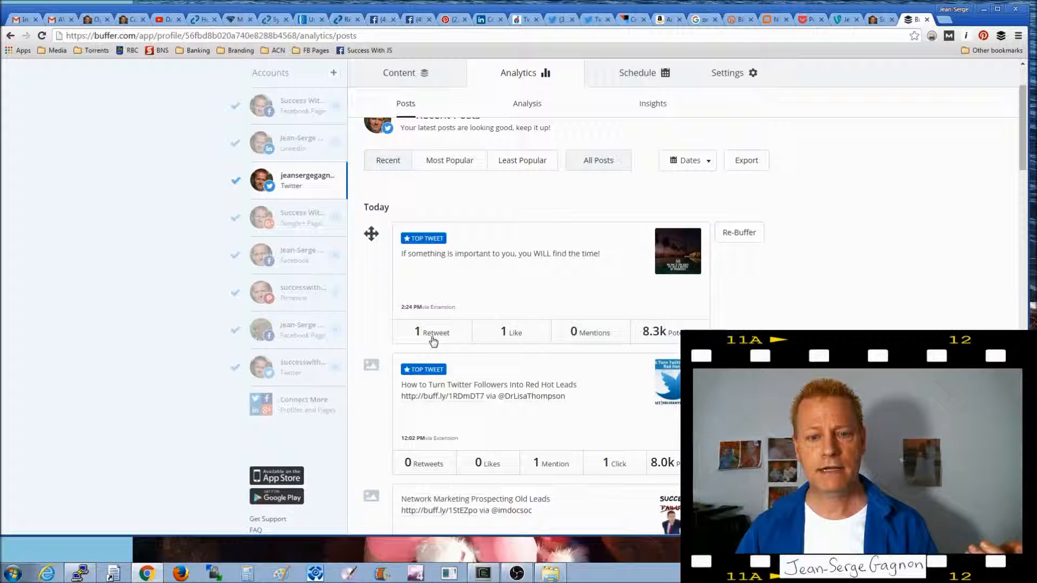
pyautogui.scroll(-3, 486, 302)
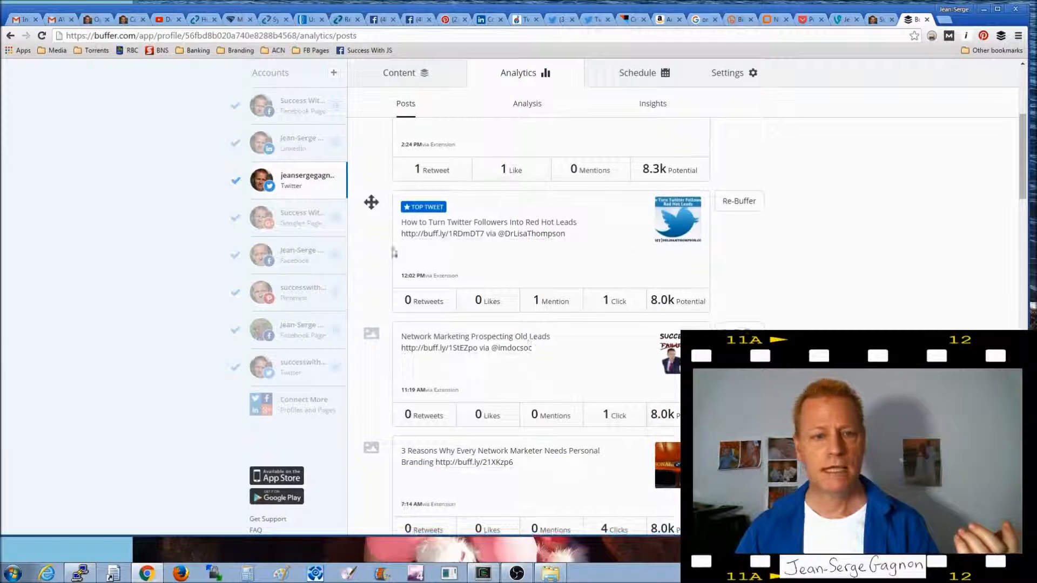
# Examine the engagement figures of recent posts on the Success With JS Google+ page.
pyautogui.click(302, 219)
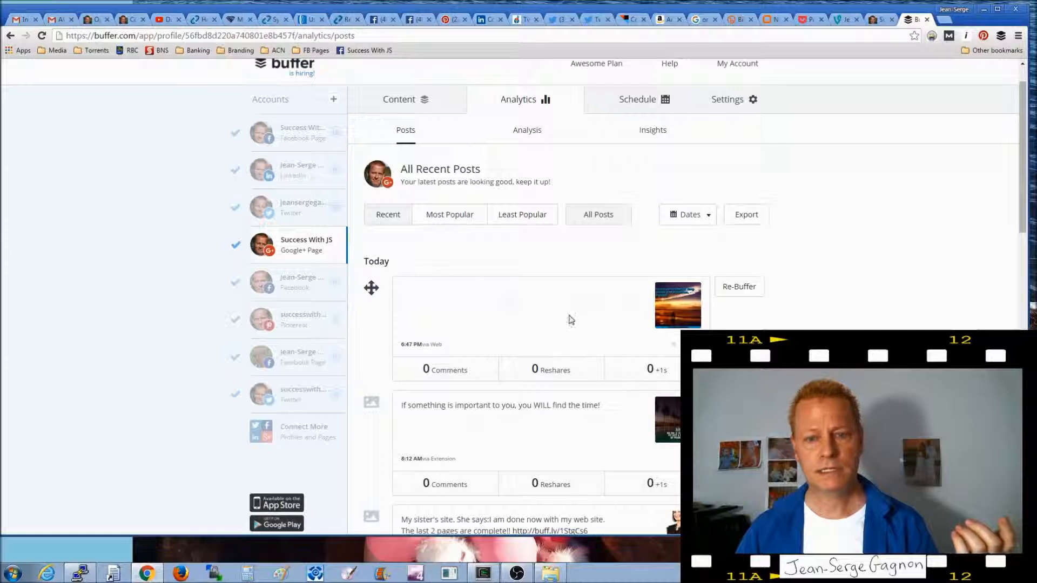
pyautogui.scroll(-5, 564, 332)
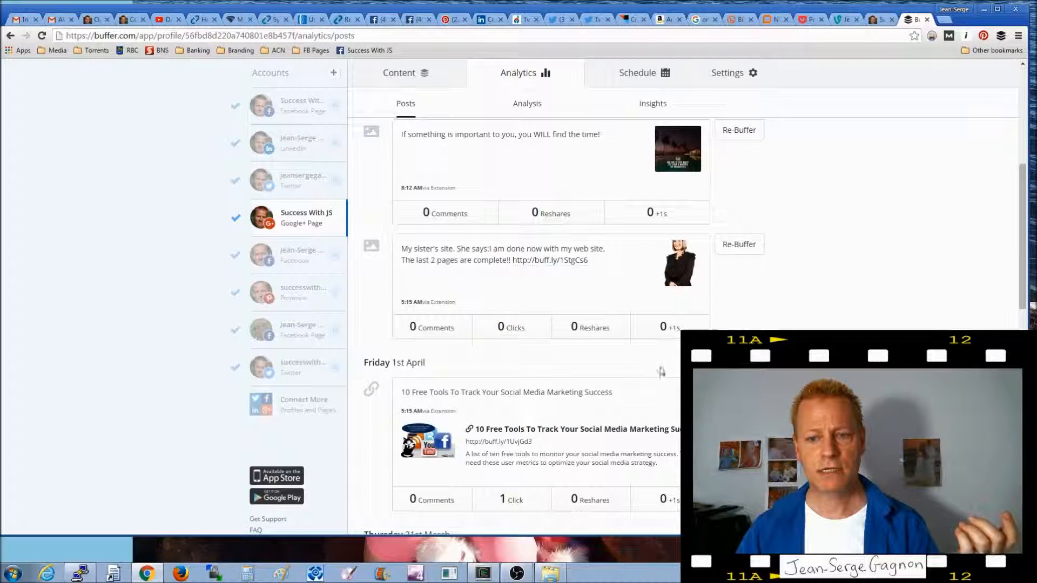
pyautogui.scroll(-3, 432, 344)
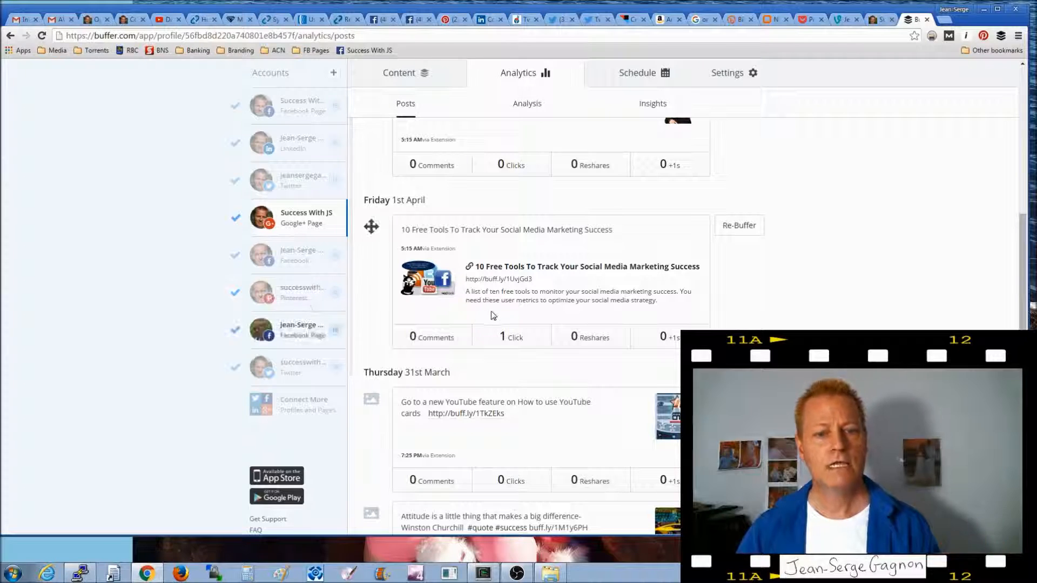
# Start a new post in the successwithjs Pinterest account's queue, pinning it to the Quotes board.
pyautogui.scroll(2, 437, 231)
pyautogui.scroll(5, 438, 232)
pyautogui.click(300, 365)
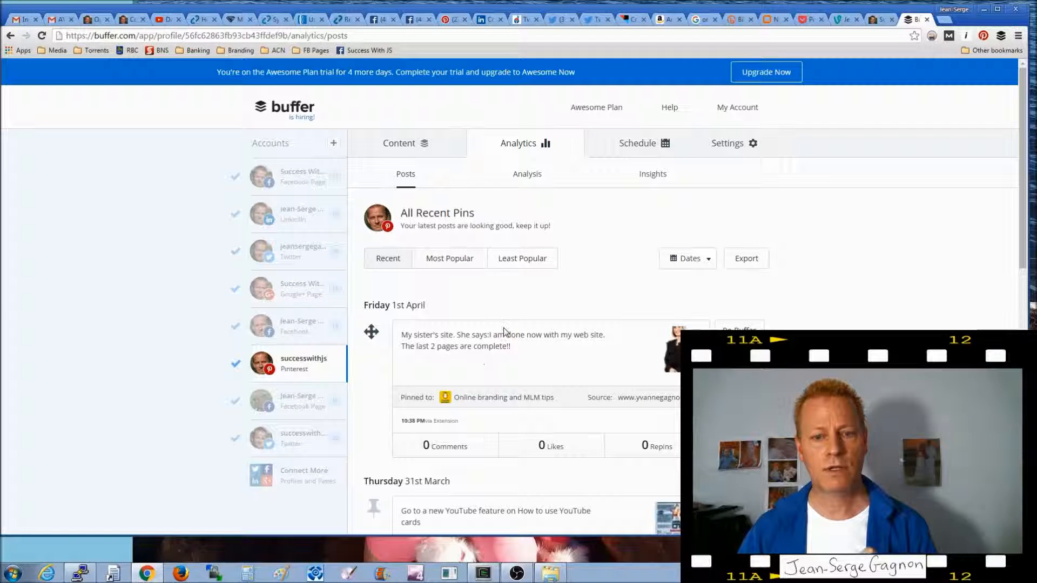
pyautogui.click(400, 151)
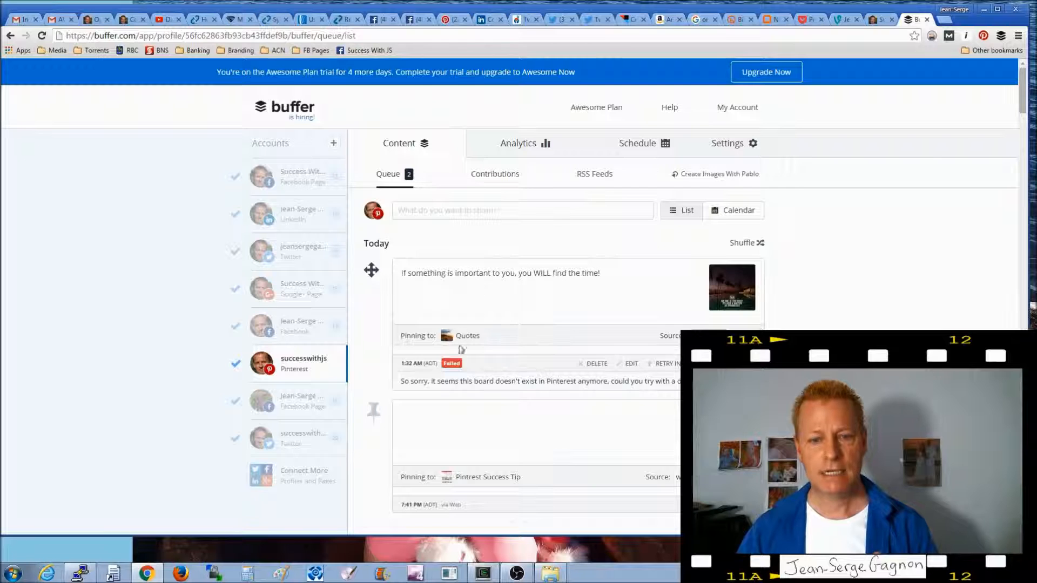
pyautogui.click(433, 211)
pyautogui.moveTo(615, 286); pyautogui.dragTo(616, 327)
pyautogui.click(541, 324)
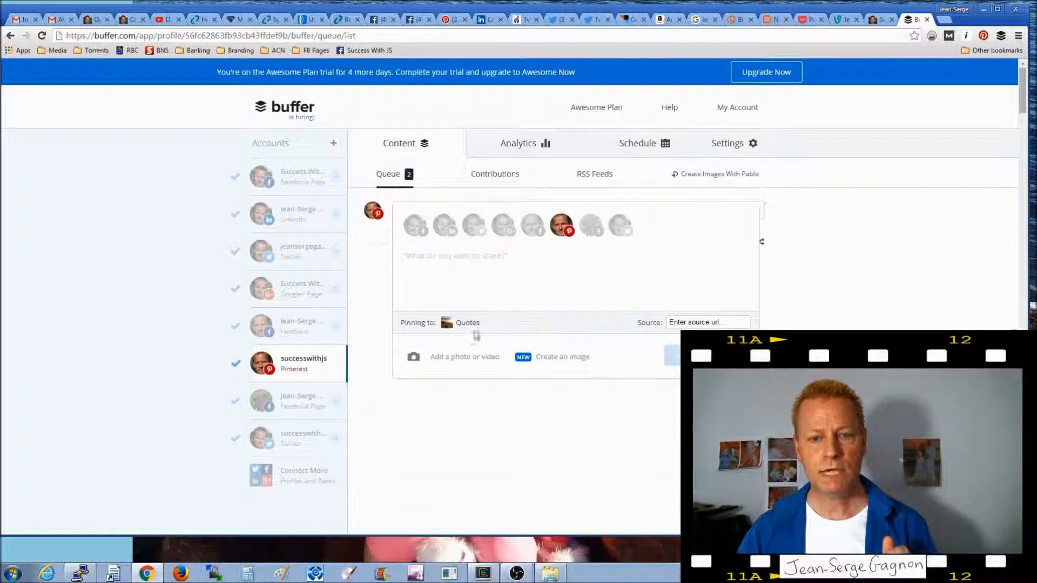
pyautogui.click(441, 359)
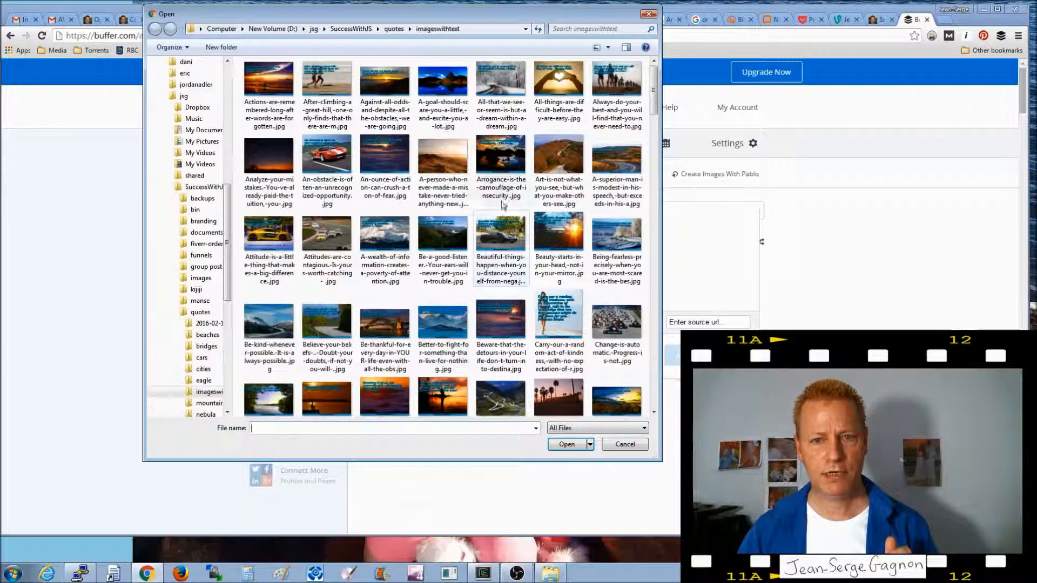
pyautogui.doubleClick(495, 232)
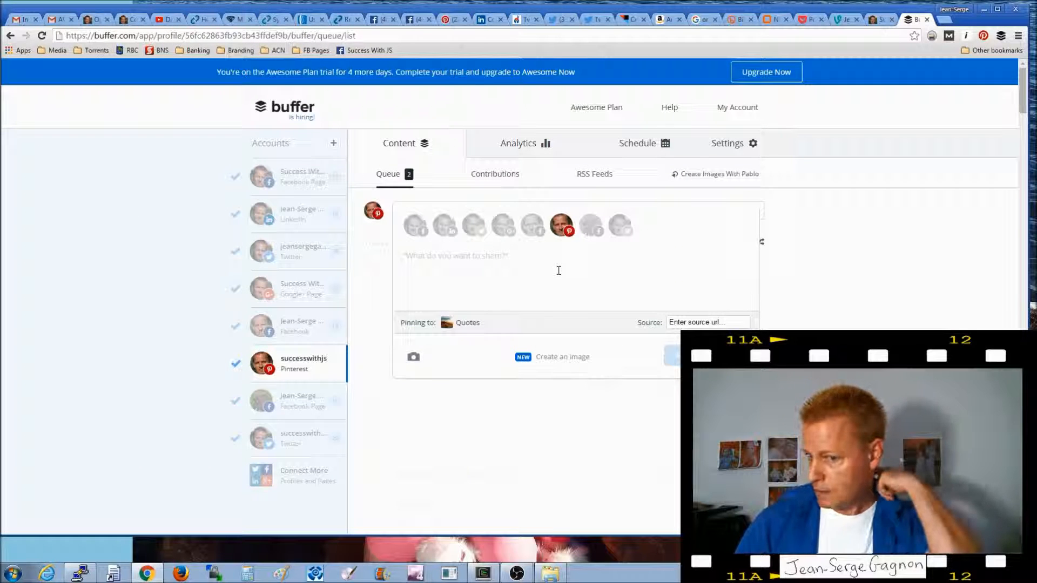
pyautogui.click(701, 323)
pyautogui.write('www.successwith')
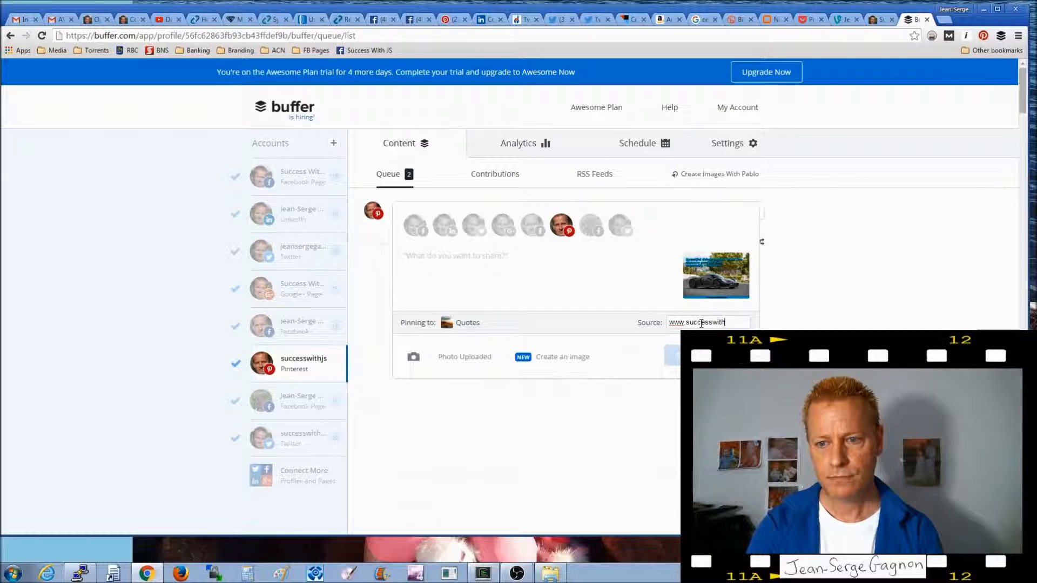
pyautogui.press('BackSpace')
pyautogui.press('BackSpace')
pyautogui.write('js.com')
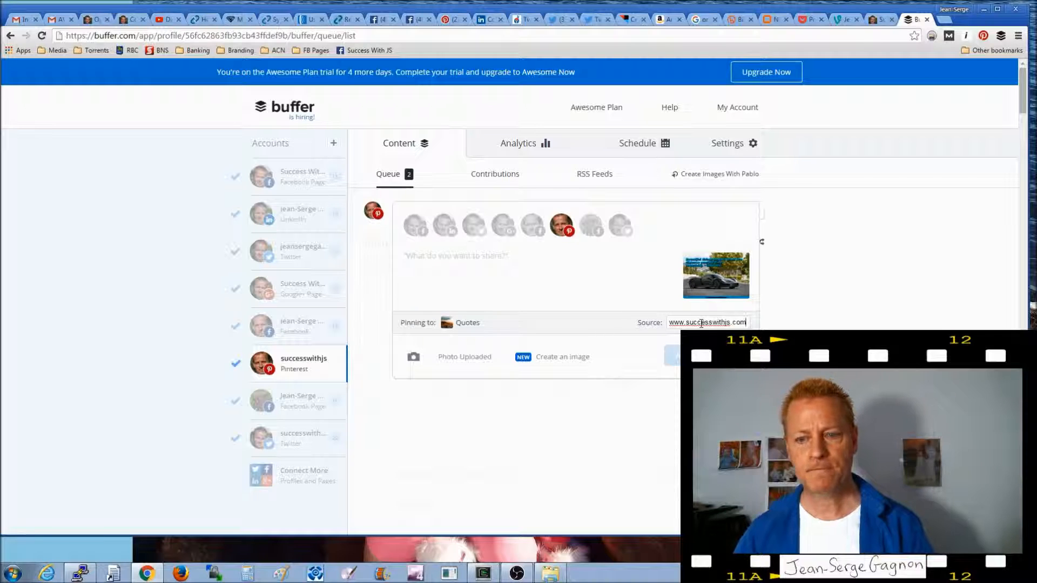
# Write the pin's caption as "Find great success tips at successwithjs.com".
pyautogui.click(578, 281)
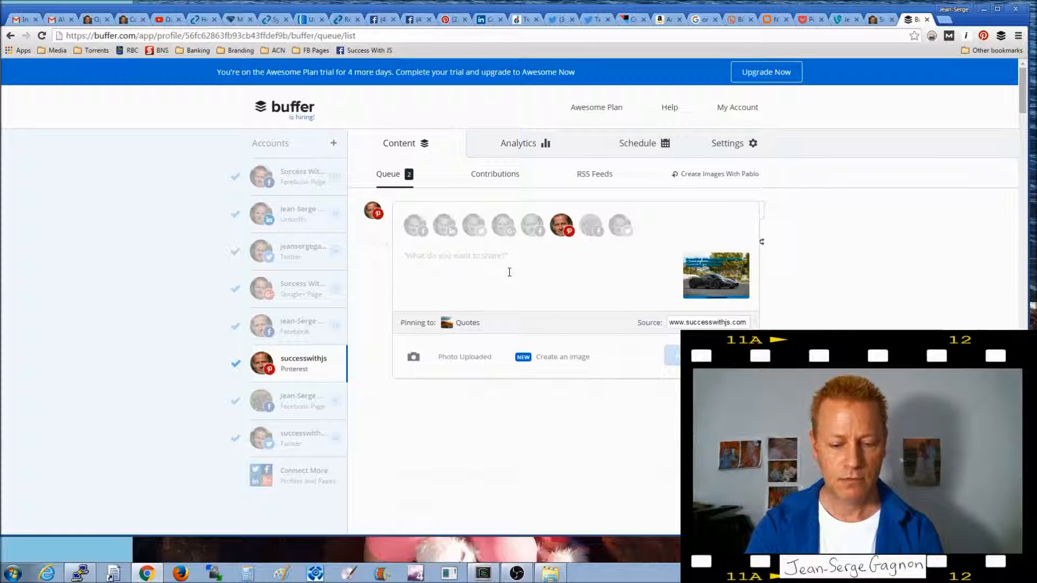
pyautogui.write('Find ')
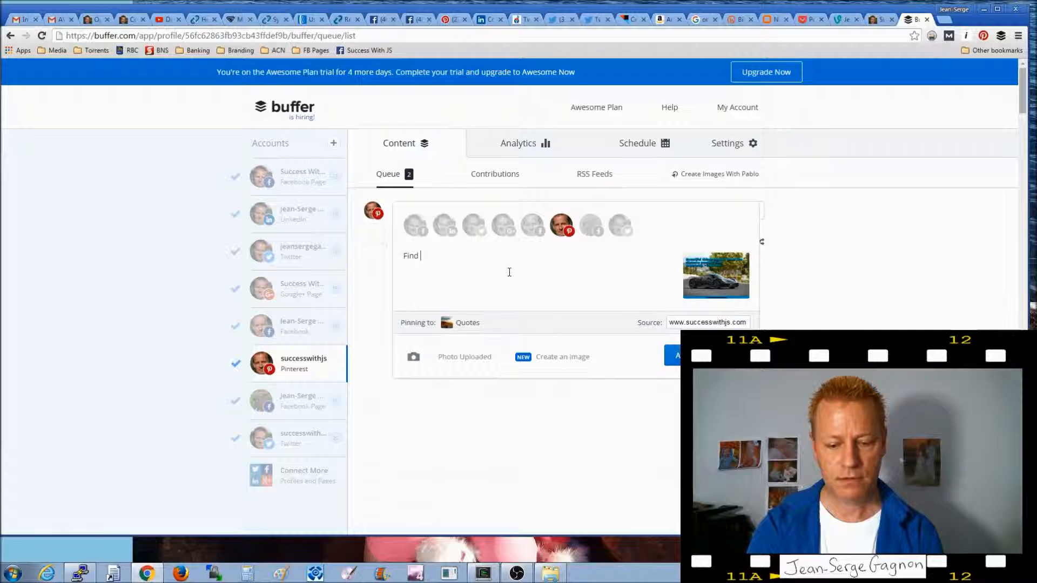
pyautogui.write('great tiops')
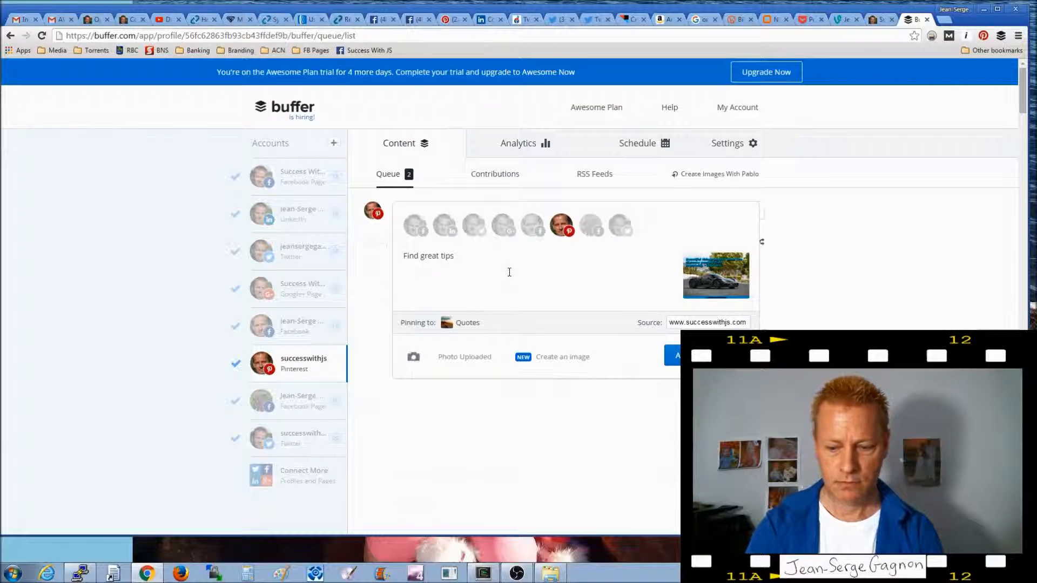
pyautogui.press('BackSpace')
pyautogui.press('BackSpace')
pyautogui.write('success ')
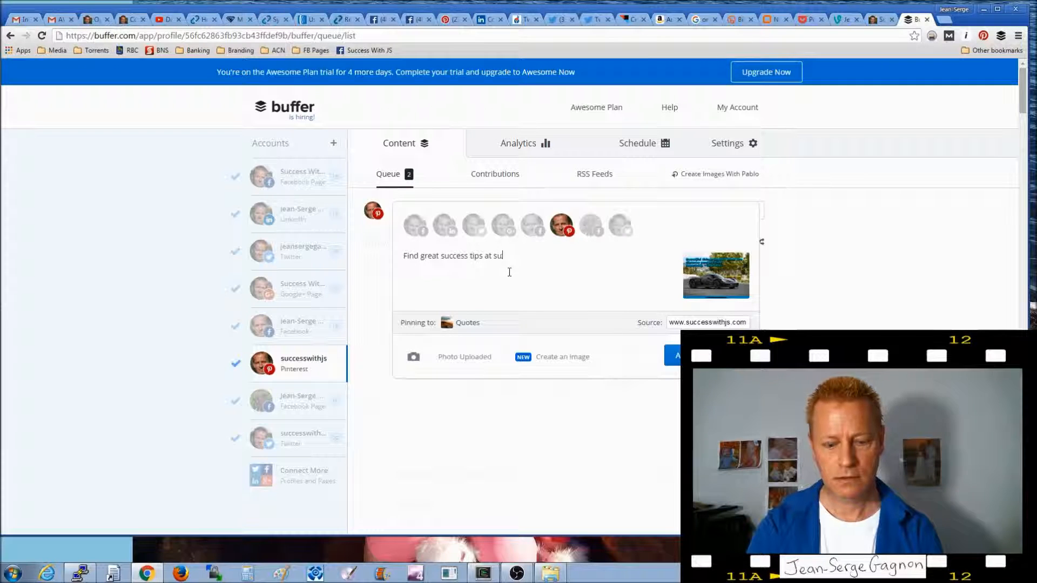
pyautogui.write('ithjk')
pyautogui.press('BackSpace')
pyautogui.write('s.com')
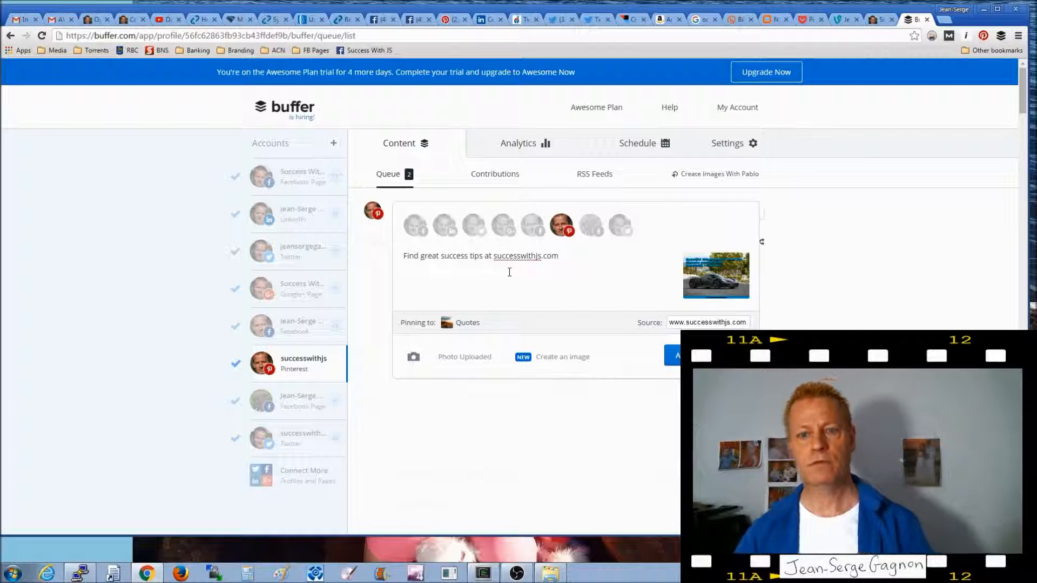
pyautogui.click(494, 256)
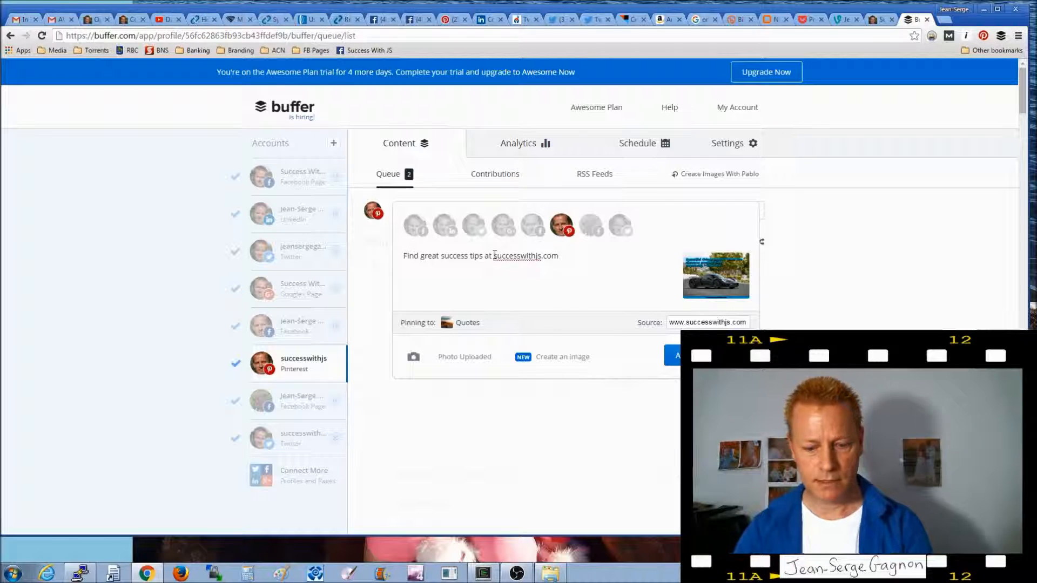
pyautogui.write('http://w')
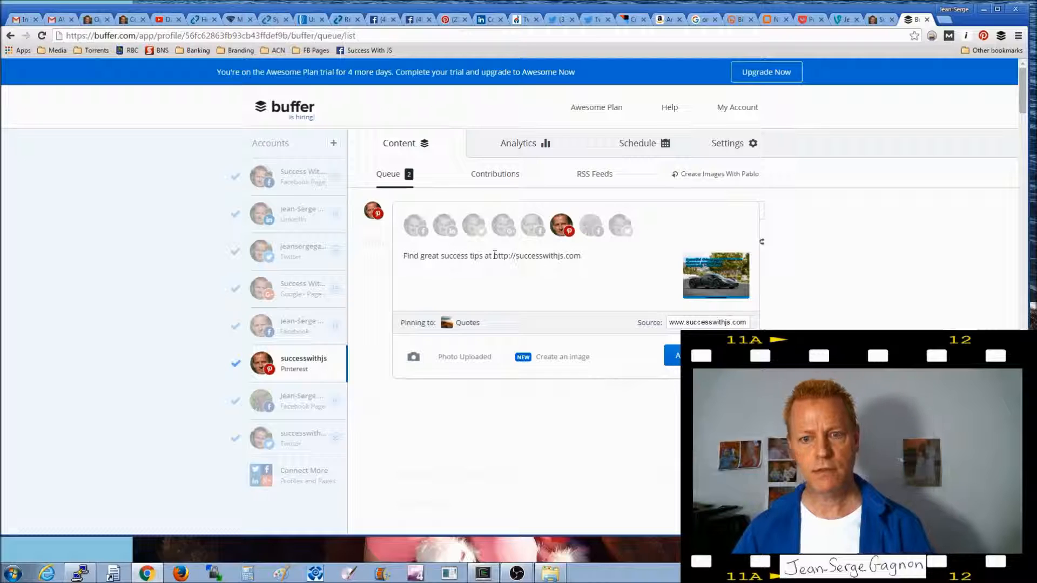
pyautogui.write('ww.')
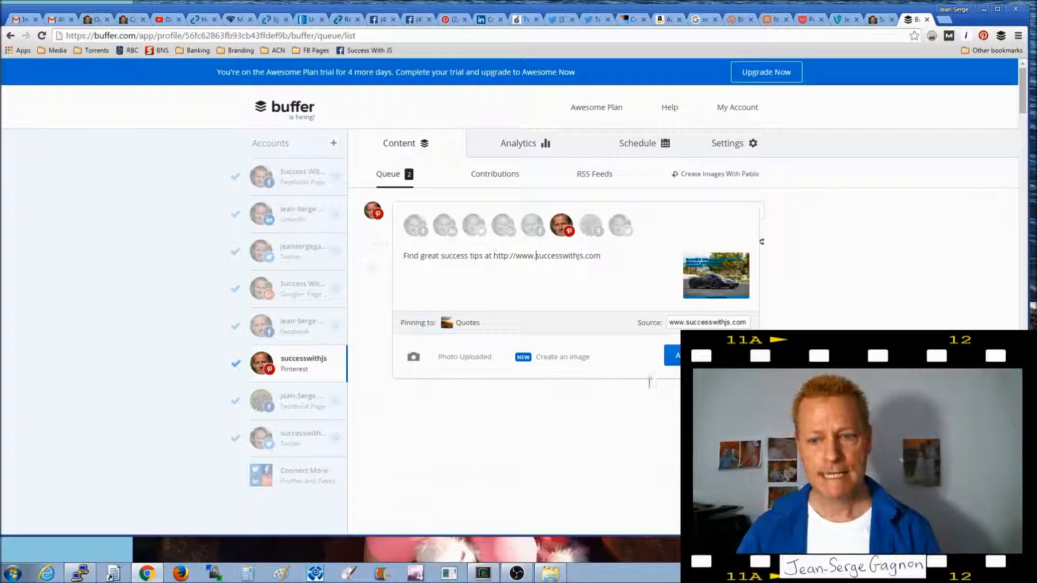
pyautogui.click(676, 356)
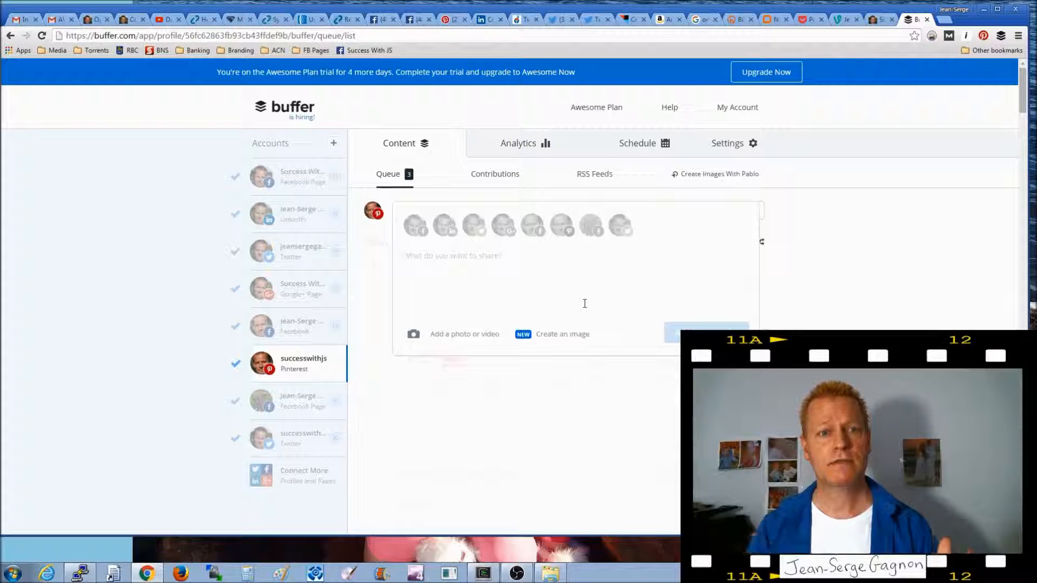
# Open the Buffer sharing window from the website's Register page, deselect the Pinterest and Google+ accounts, and discard the post.
pyautogui.click(339, 20)
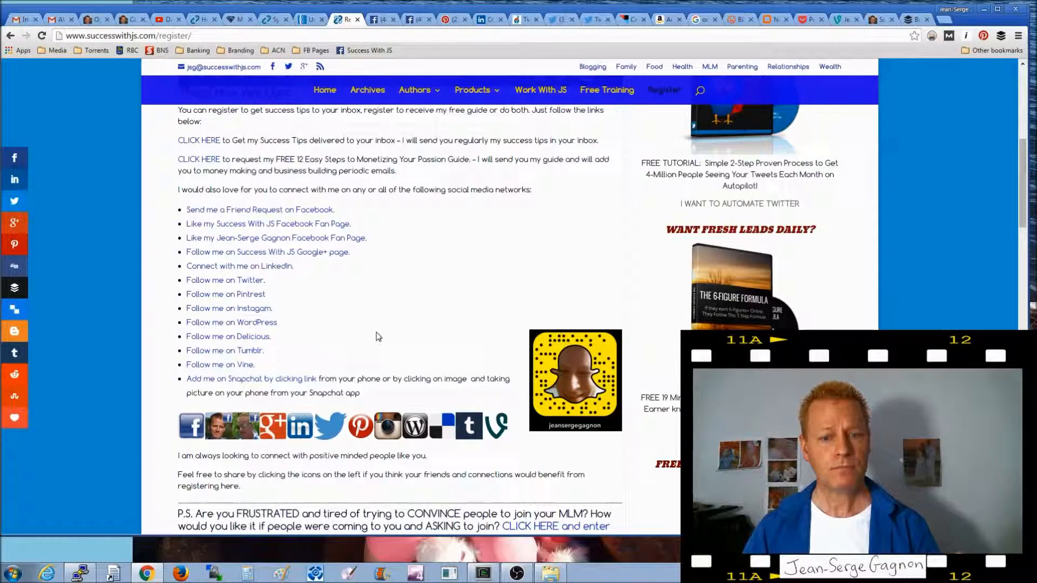
pyautogui.scroll(7, 378, 337)
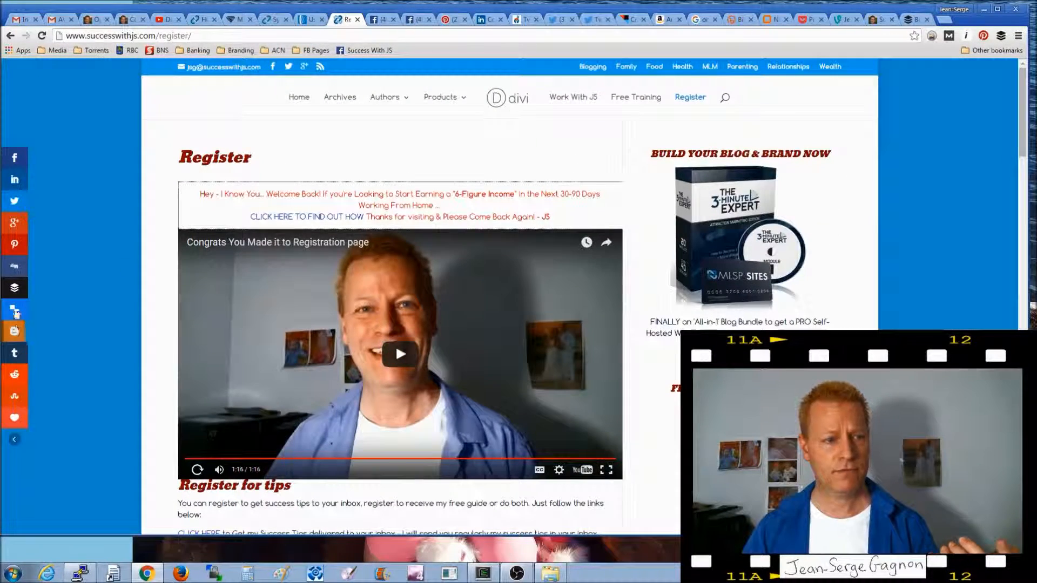
pyautogui.click(15, 288)
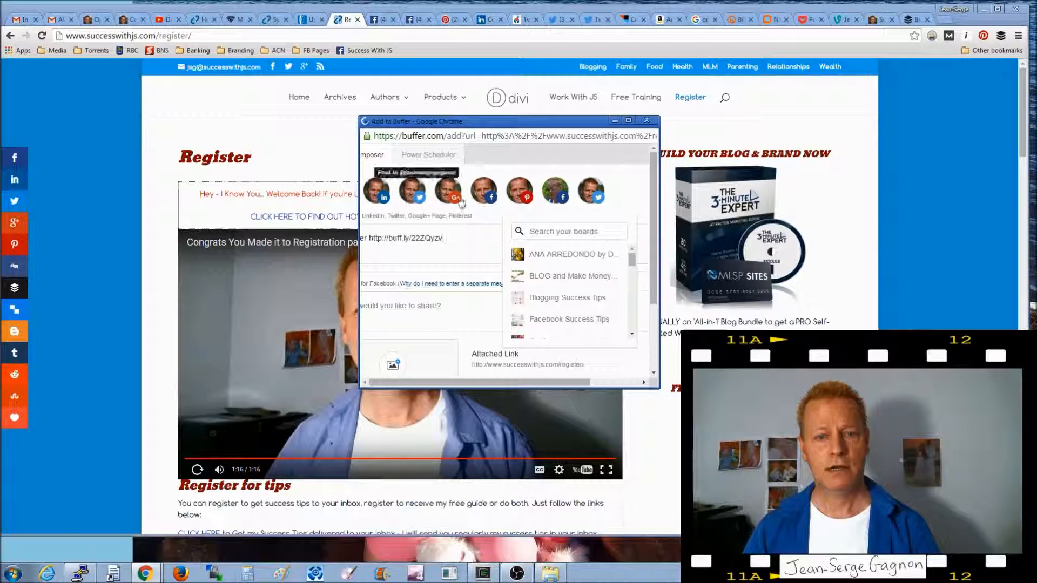
pyautogui.click(519, 192)
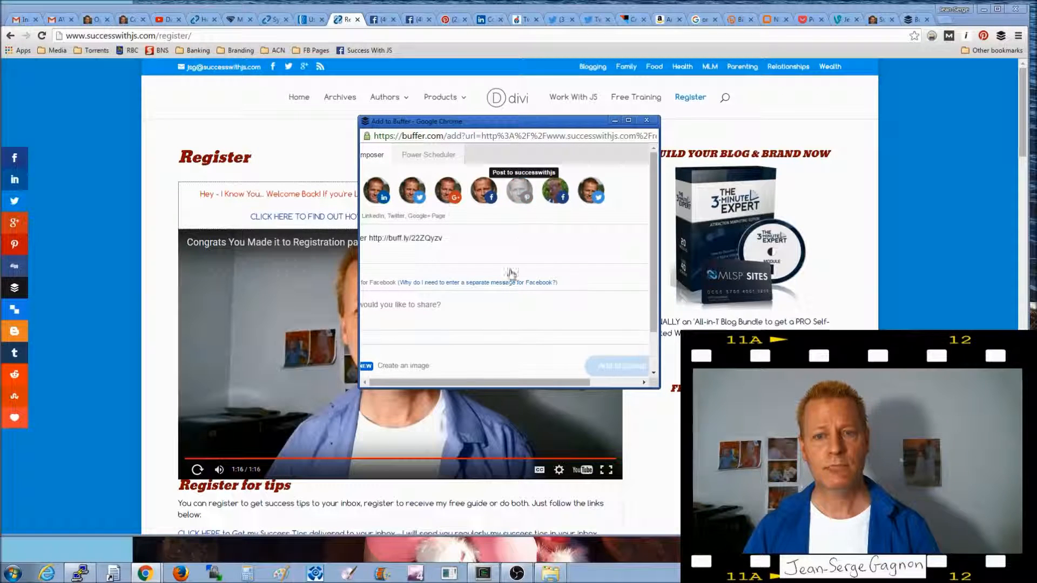
pyautogui.click(450, 194)
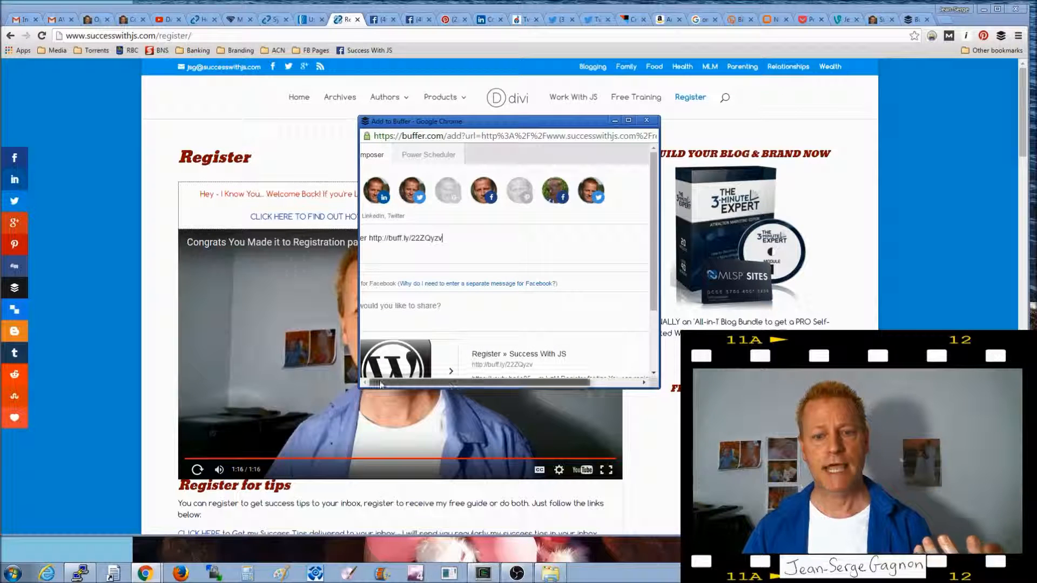
pyautogui.click(647, 120)
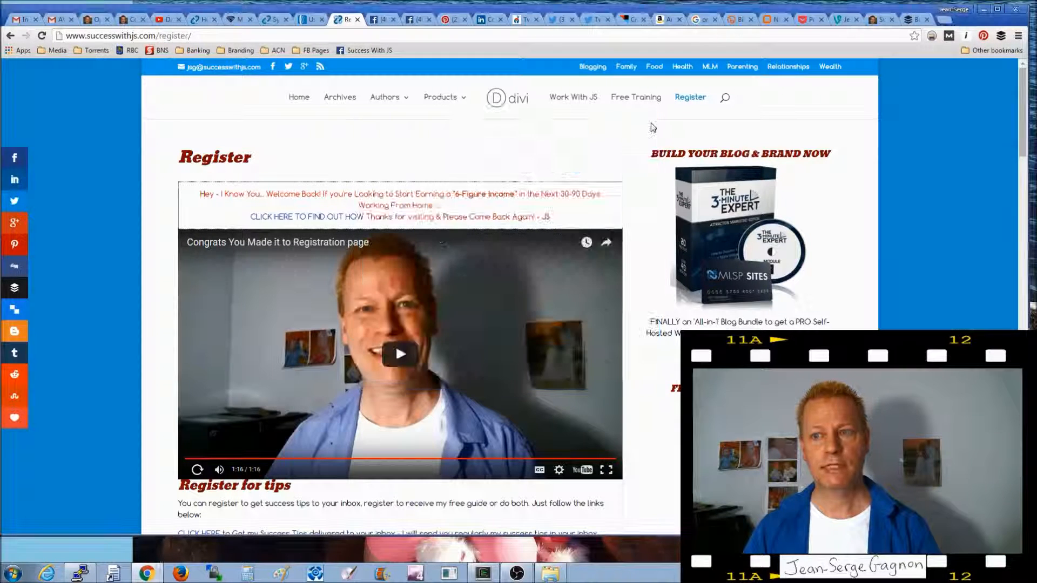
# View the Buffer browser extension's composer for the Register page, dismiss it, and return to the Pinterest queue in Buffer.
pyautogui.click(1001, 36)
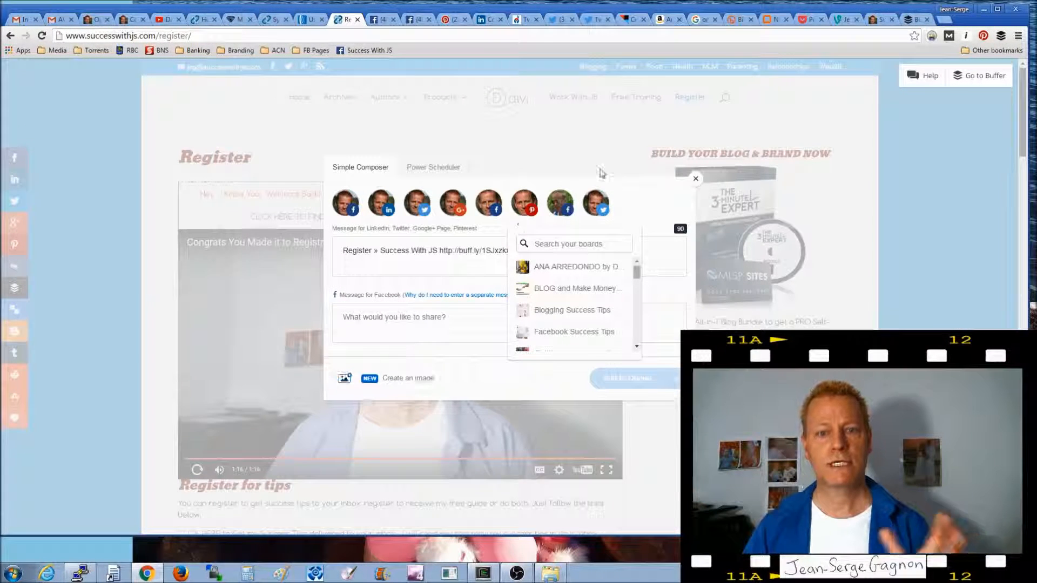
pyautogui.click(870, 227)
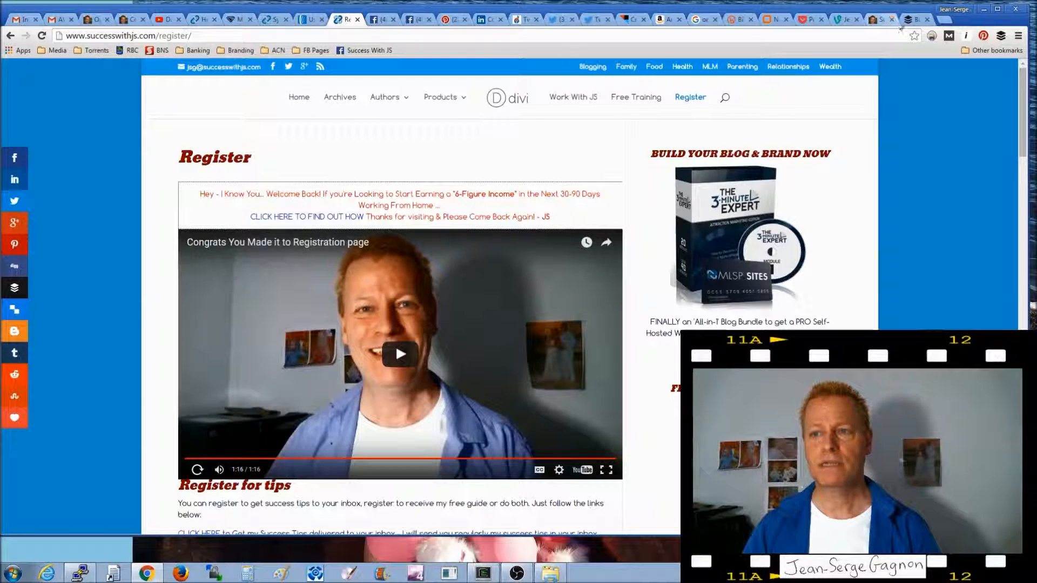
pyautogui.click(913, 19)
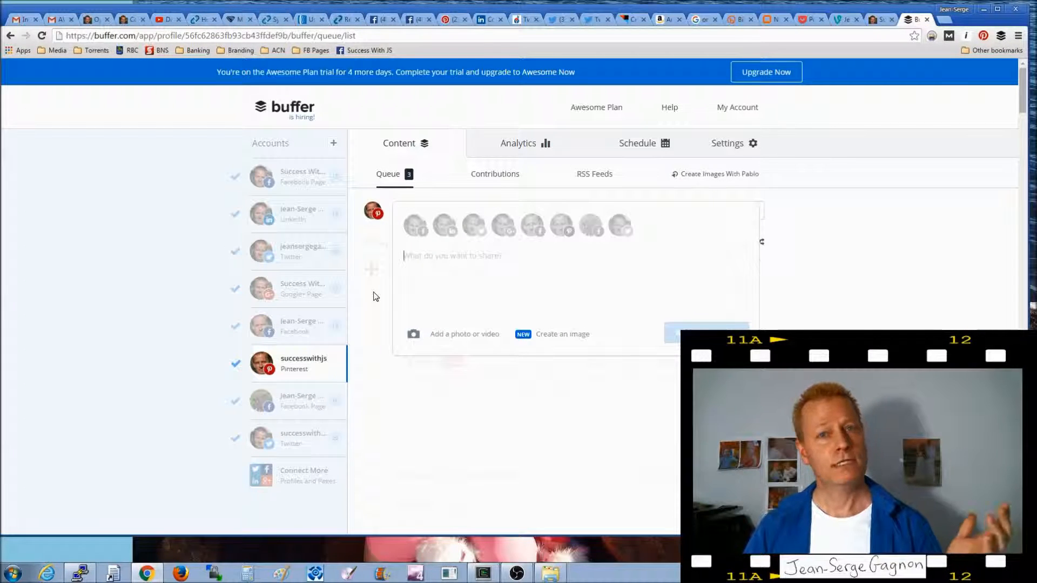